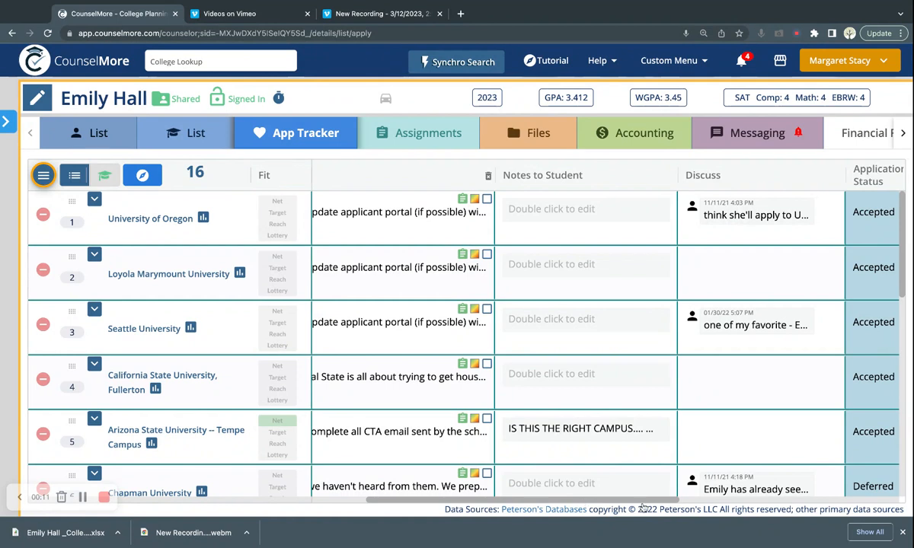
# Step: Set the University of Oregon's application status to Accepted and save it
pyautogui.moveTo(583, 503); pyautogui.dragTo(796, 502)
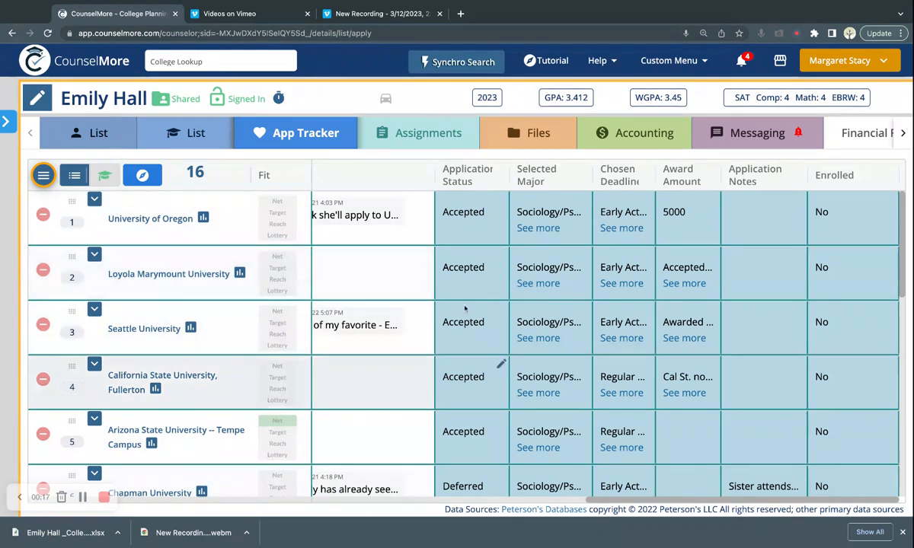
pyautogui.click(488, 221)
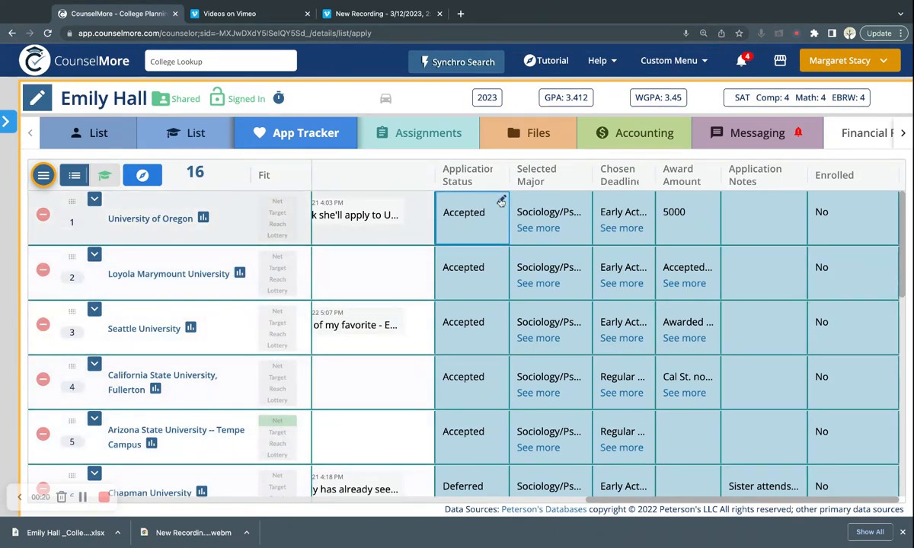
pyautogui.click(590, 253)
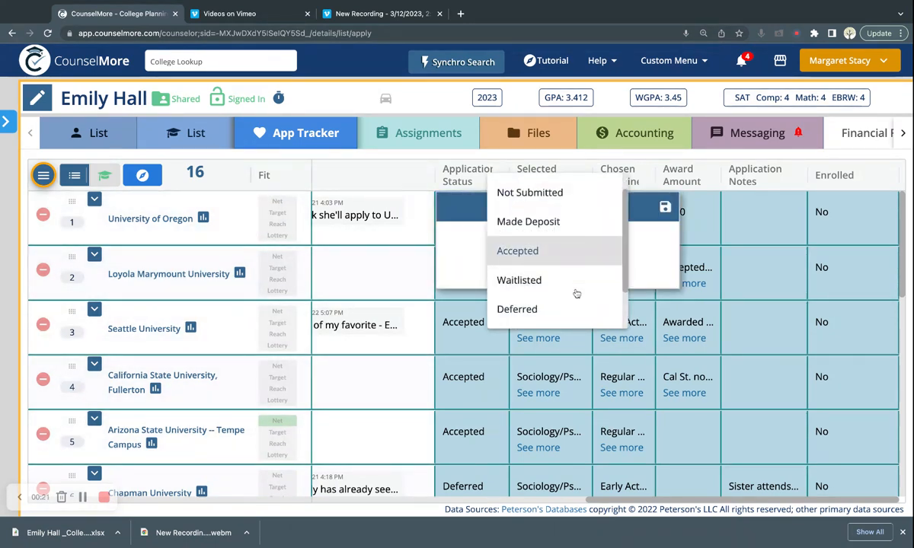
pyautogui.click(583, 251)
pyautogui.click(664, 207)
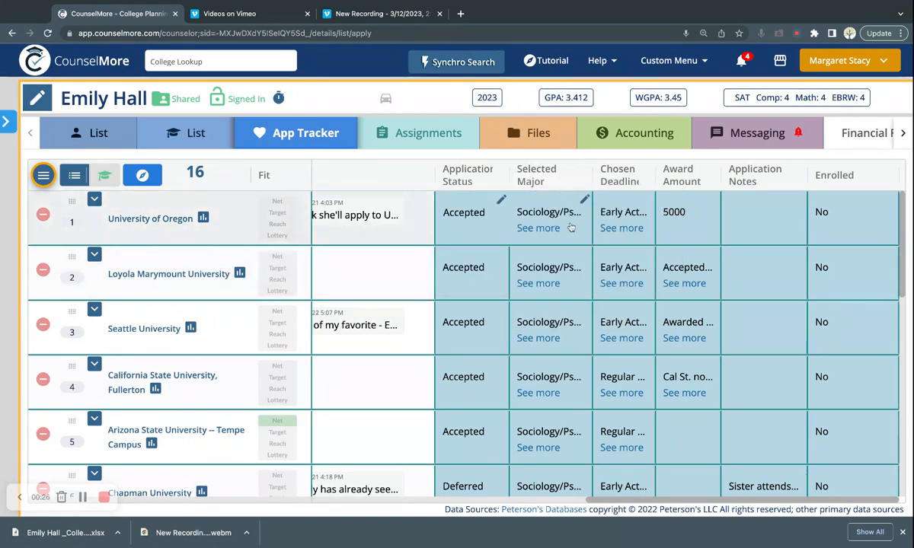
# Step: Fit the Selected Major column to its contents, and open and save the University of Oregon's selected major
pyautogui.doubleClick(594, 176)
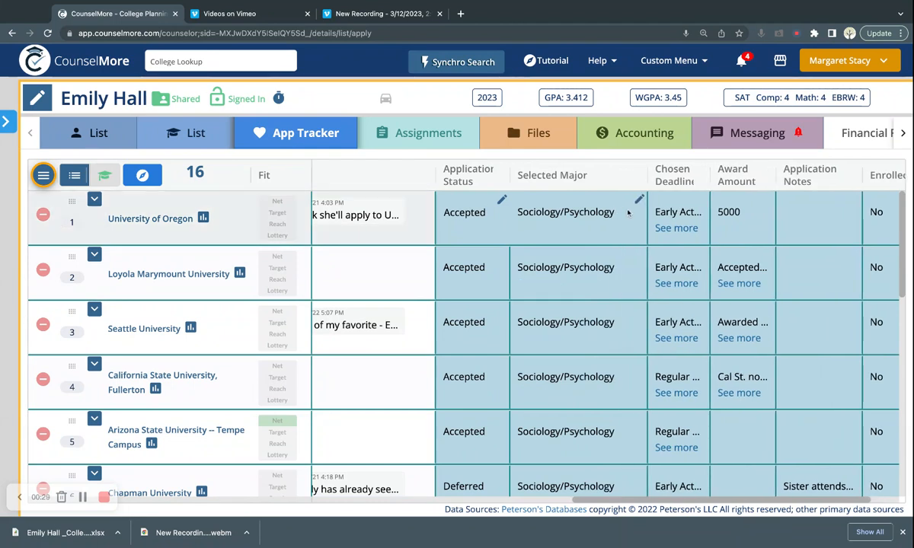
pyautogui.click(640, 202)
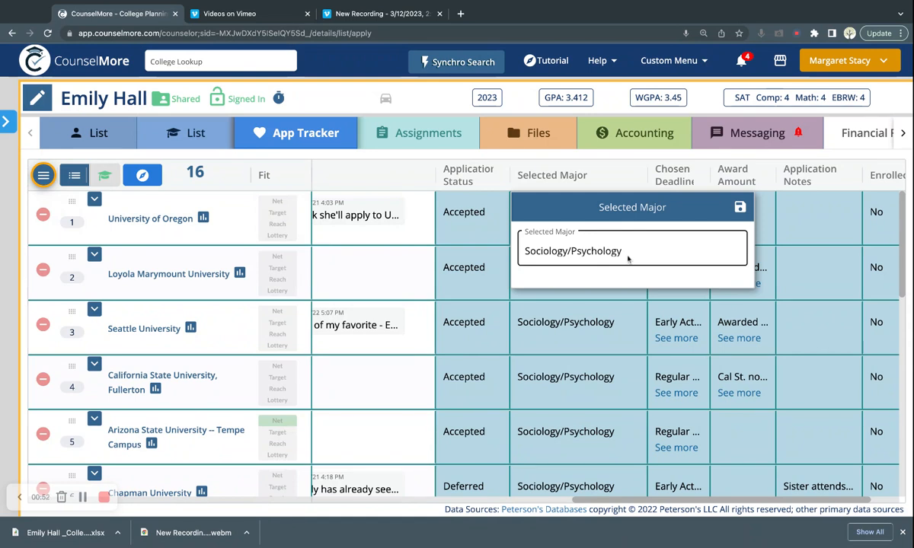
pyautogui.click(740, 208)
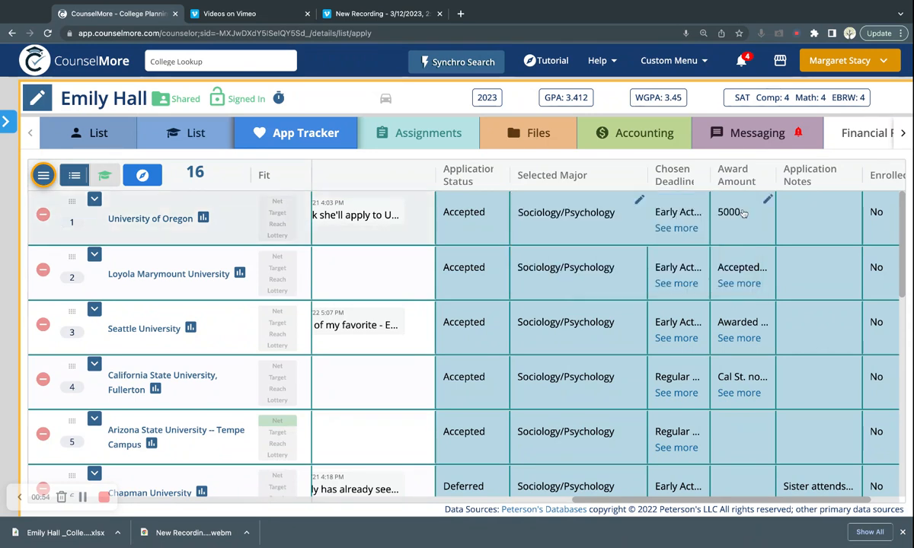
# Step: Fit the Chosen Deadline column to its contents and slightly widen the Award Amount column
pyautogui.doubleClick(710, 174)
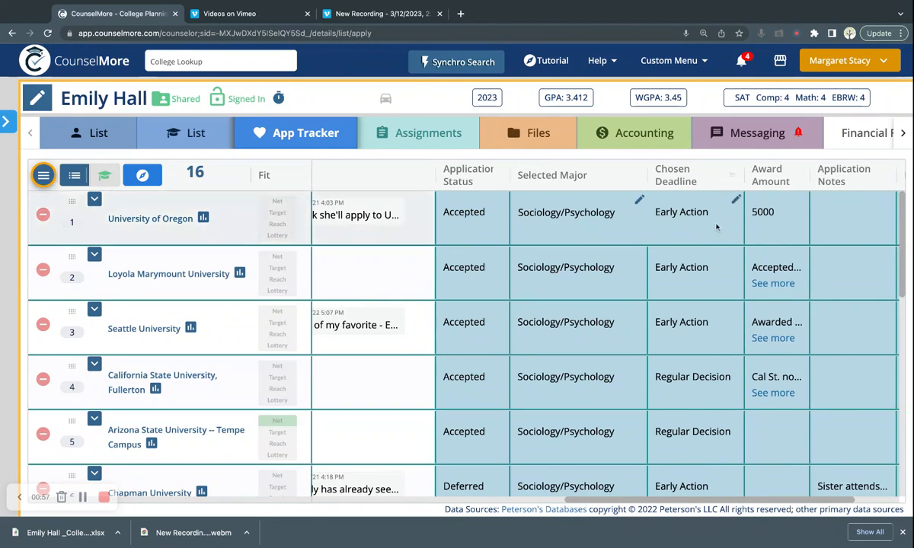
pyautogui.hscroll(1, 699, 306)
pyautogui.hscroll(2, 699, 305)
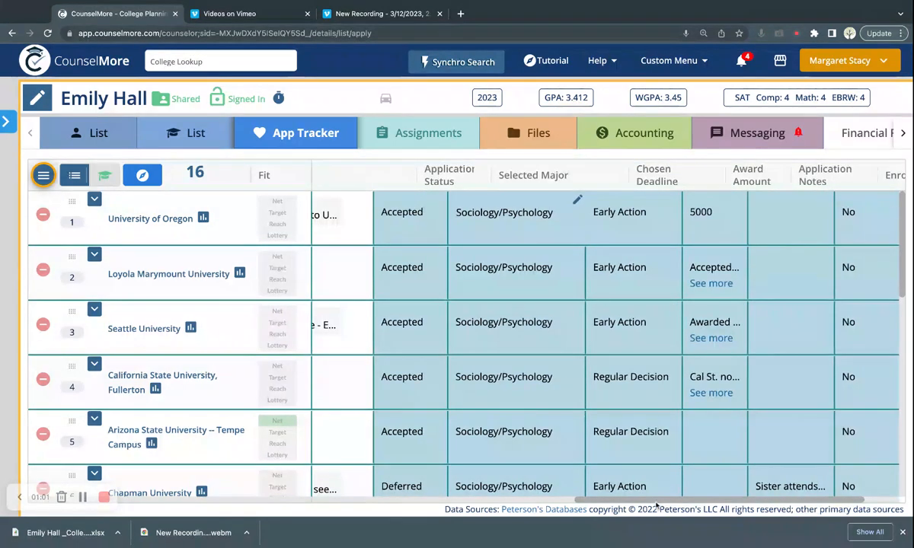
pyautogui.hscroll(1, 656, 503)
pyautogui.hscroll(1, 657, 504)
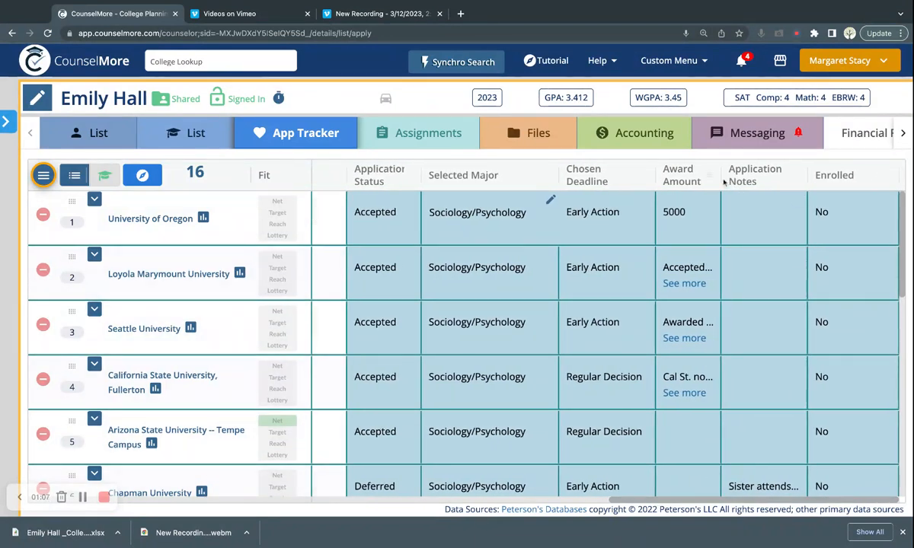
pyautogui.moveTo(720, 176); pyautogui.dragTo(743, 176)
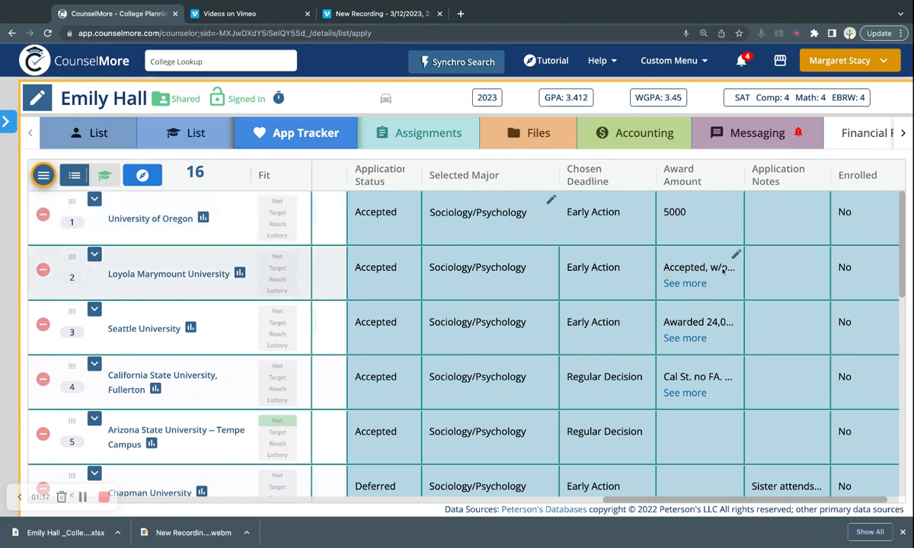
# Step: Read Loyola Marymount University's full award amount entry, collapse it, and look over the tracker's other columns from Application Notes back to Choice Notes
pyautogui.click(686, 283)
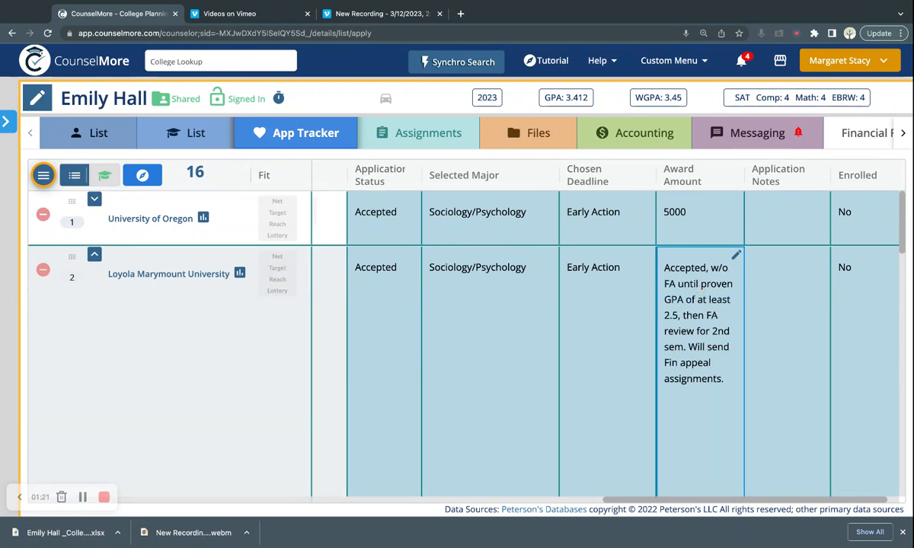
pyautogui.click(94, 258)
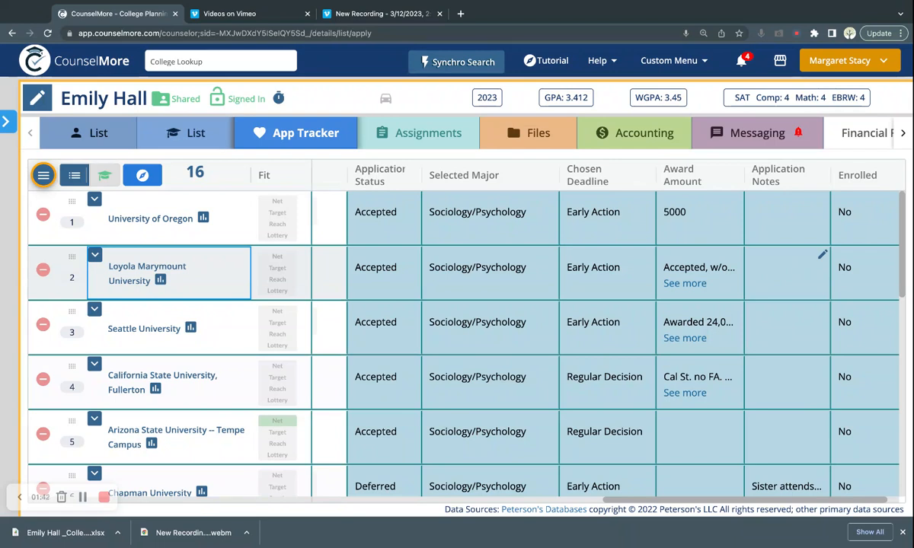
pyautogui.scroll(-2, 787, 303)
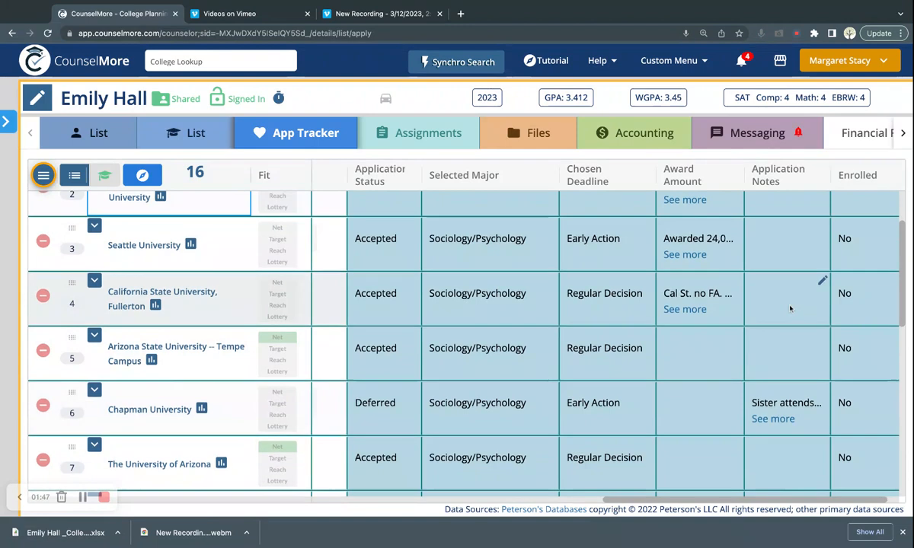
pyautogui.scroll(2, 792, 320)
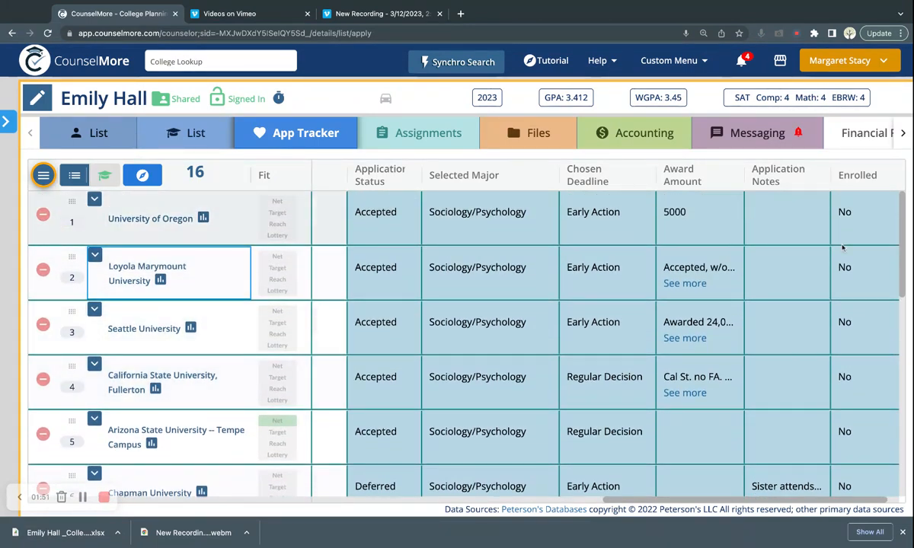
pyautogui.hscroll(-3, 586, 367)
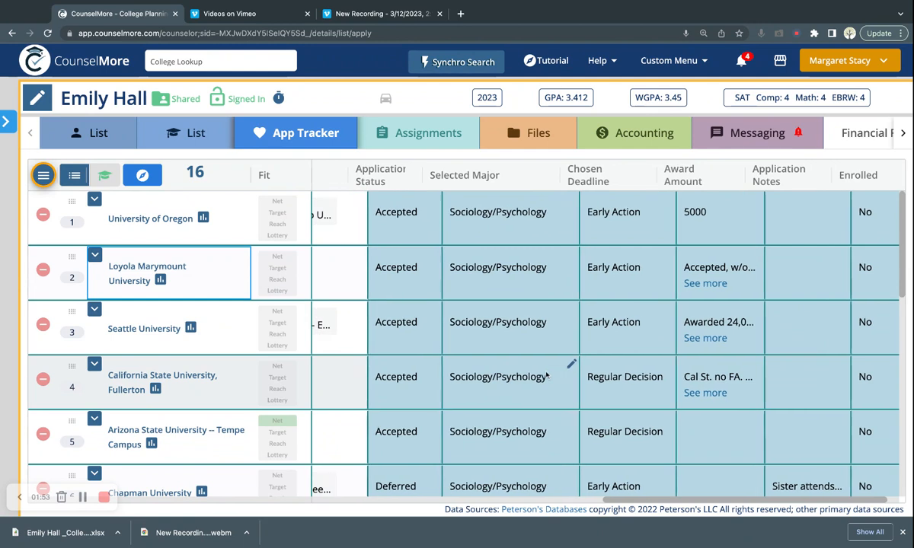
pyautogui.hscroll(-1, 547, 376)
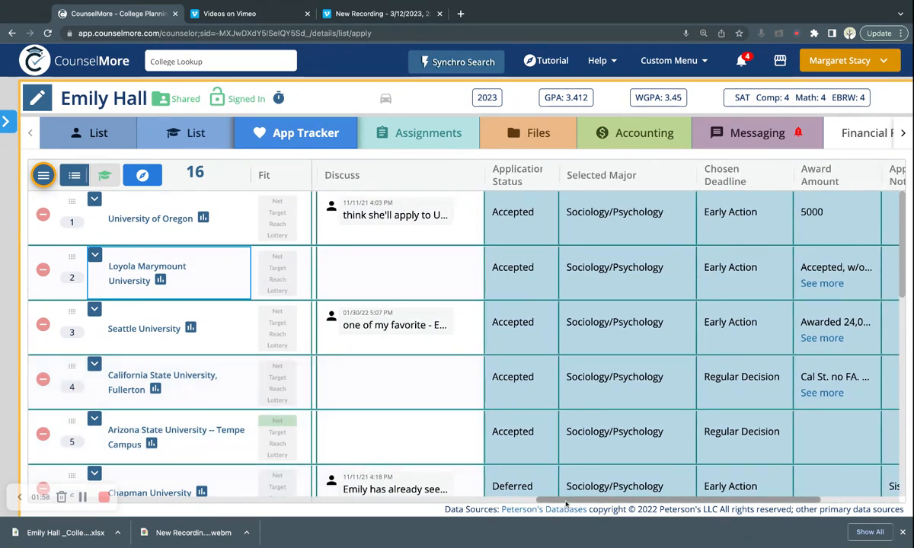
pyautogui.moveTo(593, 501); pyautogui.dragTo(374, 503)
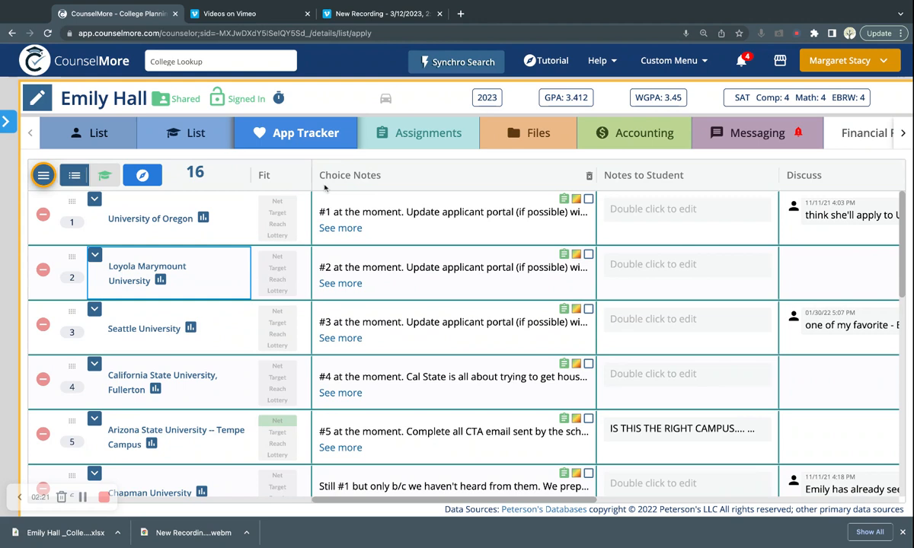
# Step: Examine the available Application Status Columns in the College Data Menu, including Choice Notes, and return to the tracker
pyautogui.click(43, 176)
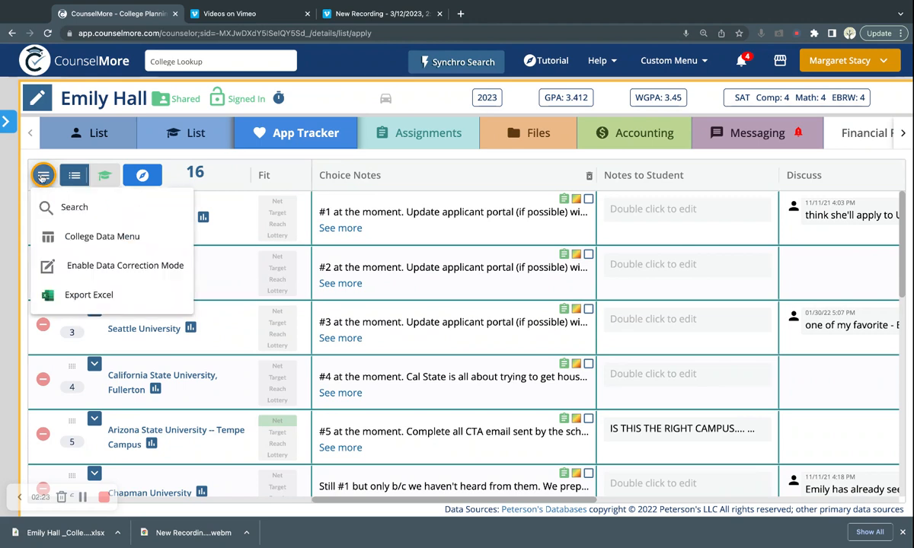
pyautogui.click(64, 239)
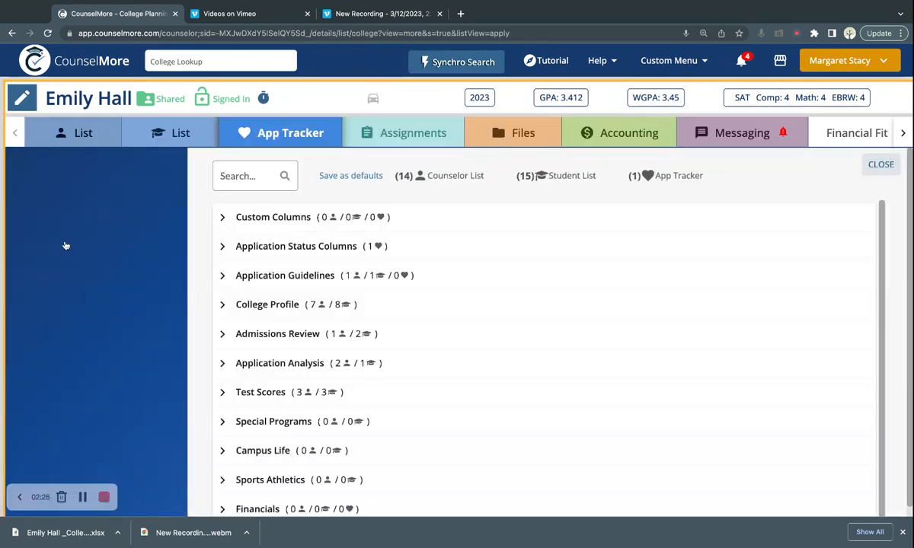
pyautogui.click(223, 248)
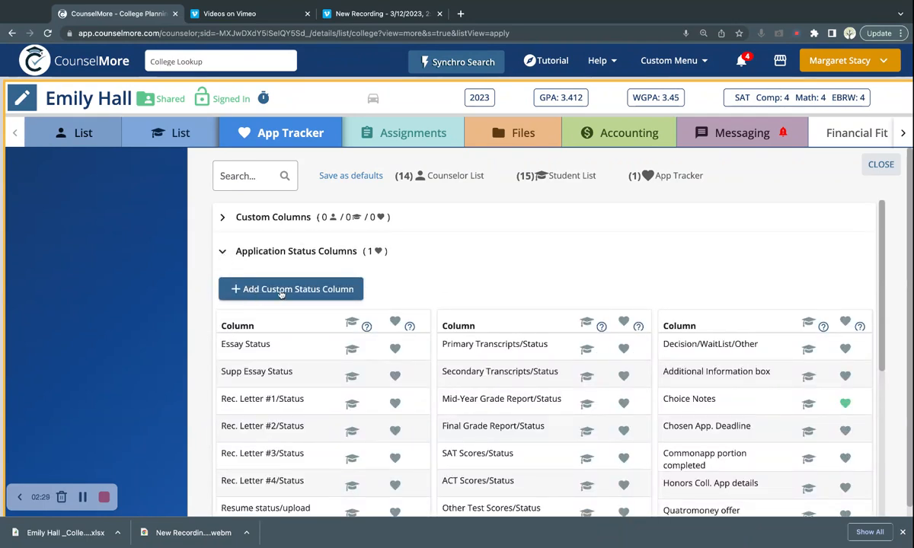
pyautogui.scroll(-5, 438, 373)
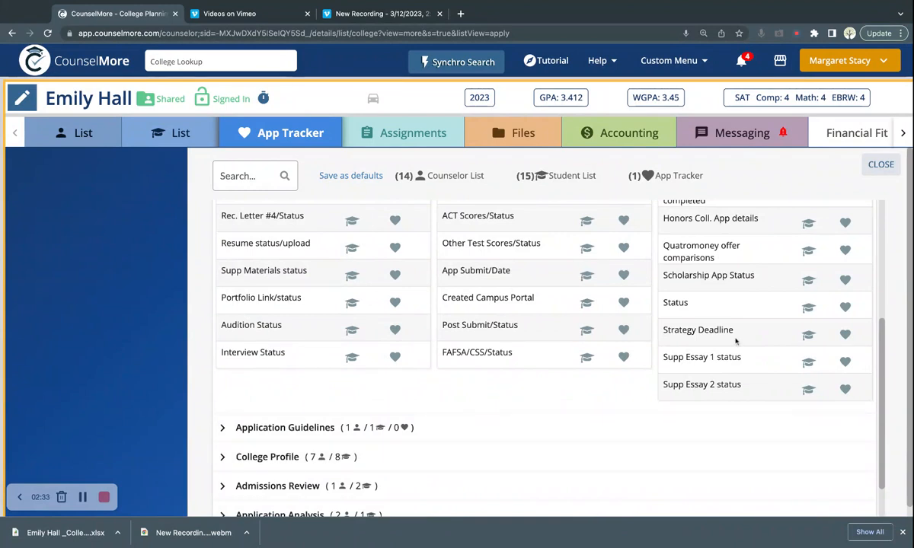
pyautogui.scroll(2, 737, 322)
pyautogui.scroll(1, 724, 319)
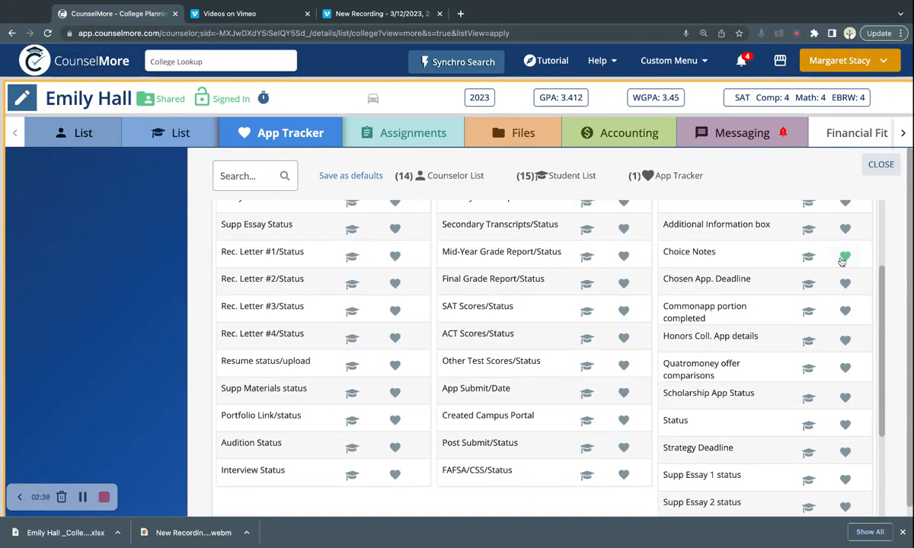
pyautogui.scroll(1, 844, 260)
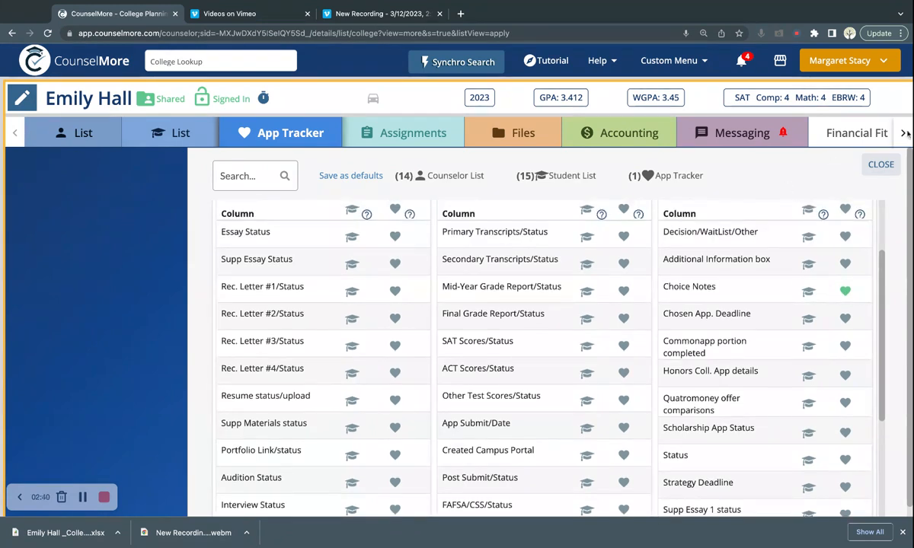
pyautogui.click(881, 165)
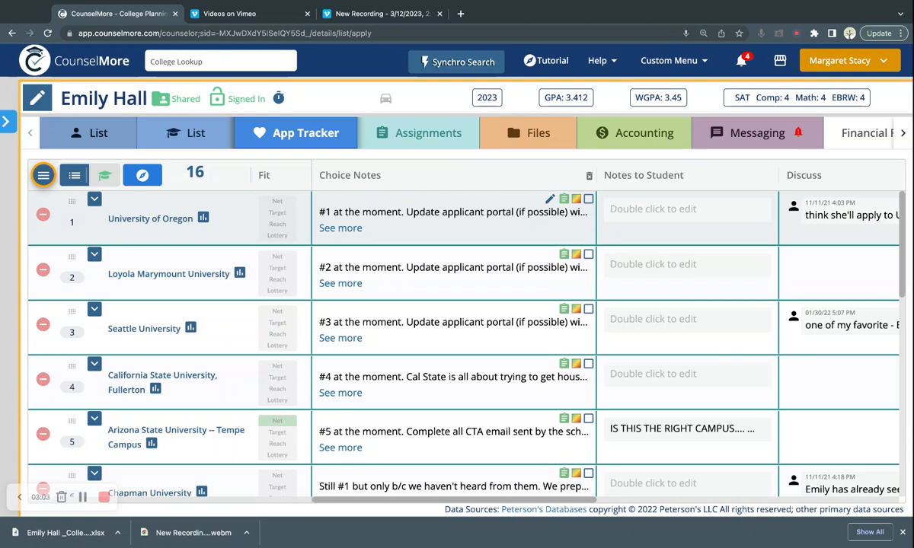
# Step: Review the University of Oregon's choice notes in an enlarged editing box and save them
pyautogui.click(550, 200)
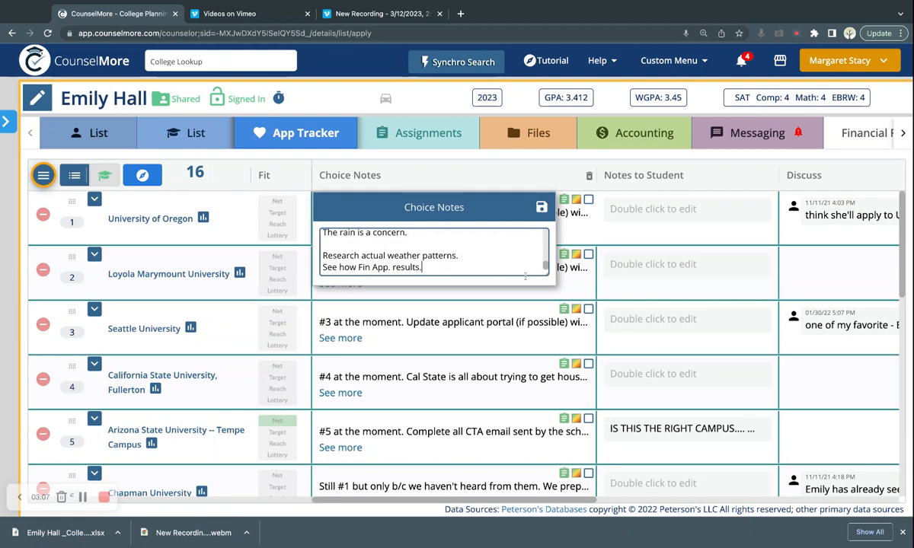
pyautogui.moveTo(545, 276); pyautogui.dragTo(545, 349)
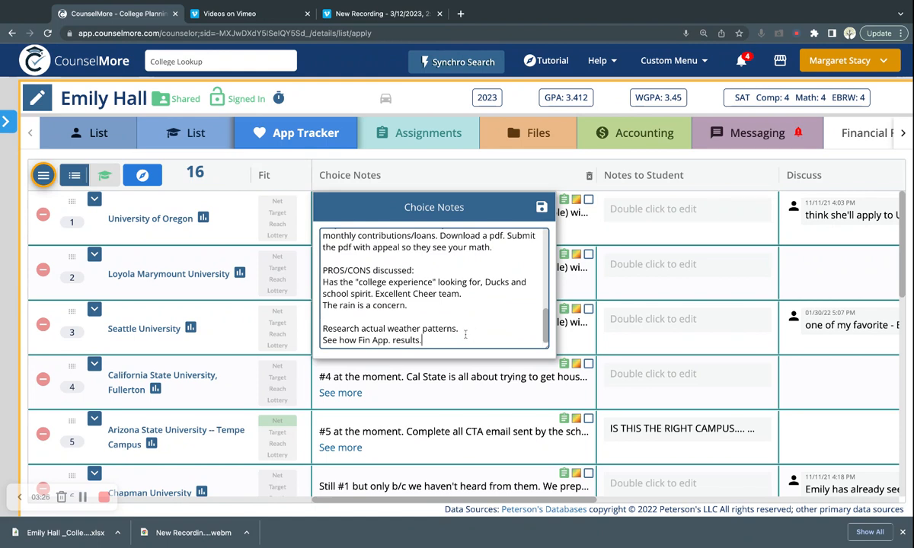
pyautogui.click(541, 208)
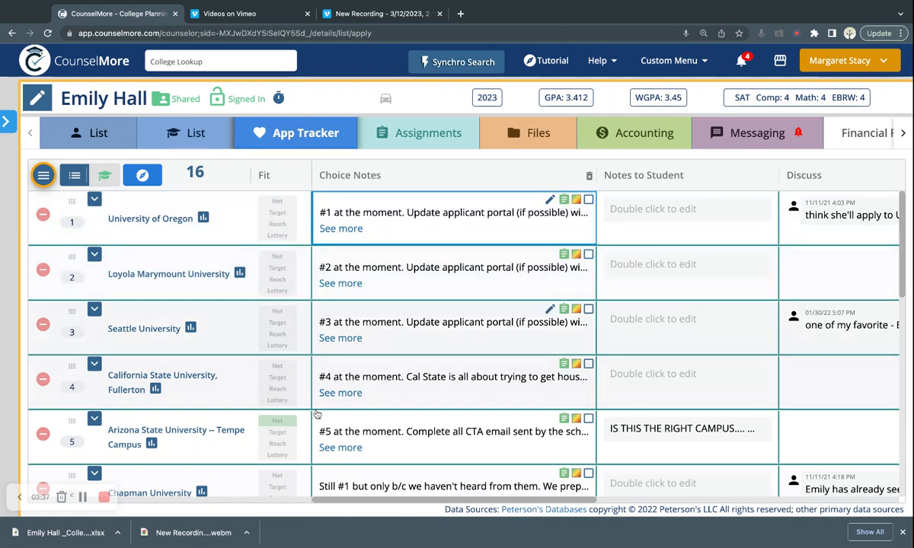
# Step: Rank Loyola Marymount University 1 in the college list and return it to rank 2
pyautogui.click(72, 275)
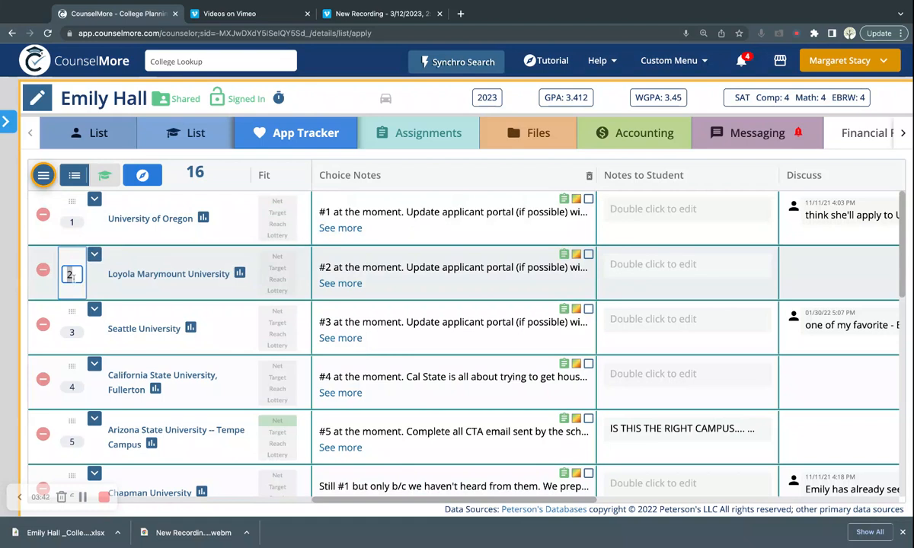
pyautogui.write('1')
pyautogui.click(112, 293)
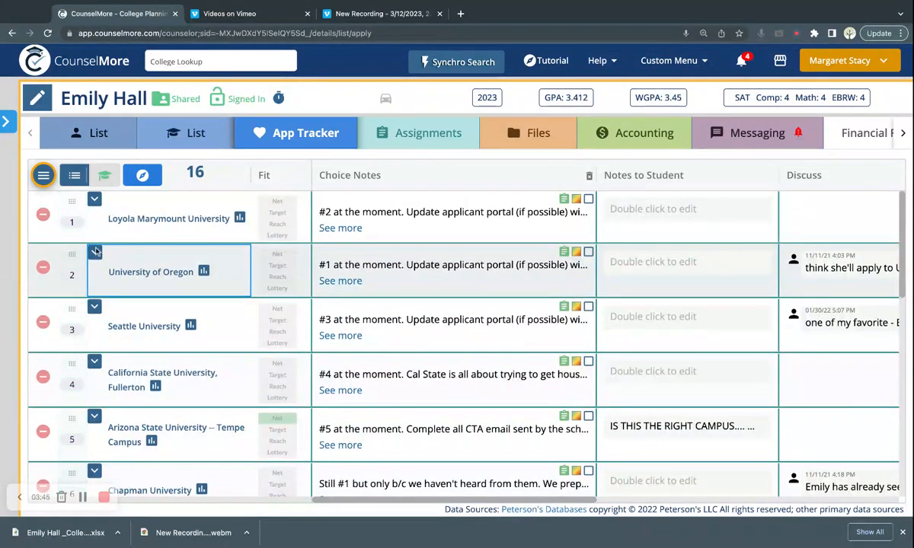
pyautogui.click(69, 224)
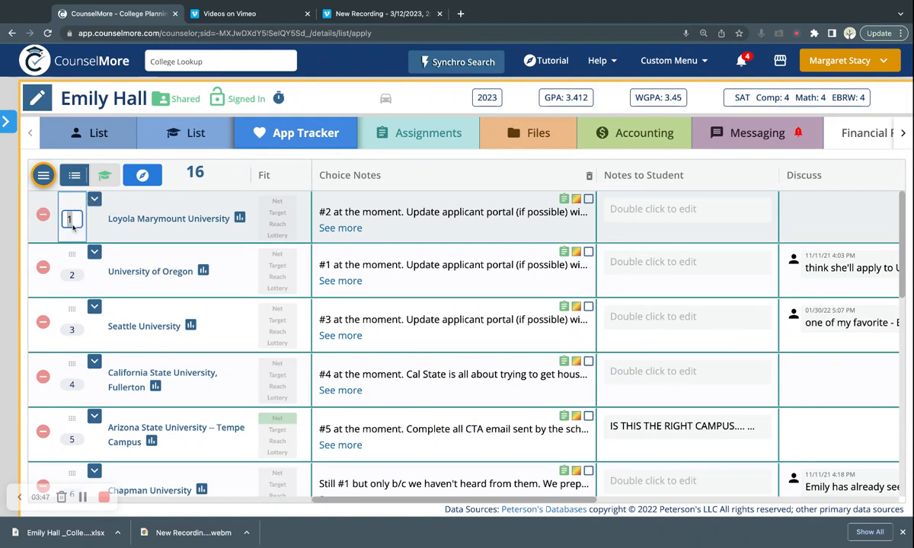
pyautogui.click(95, 229)
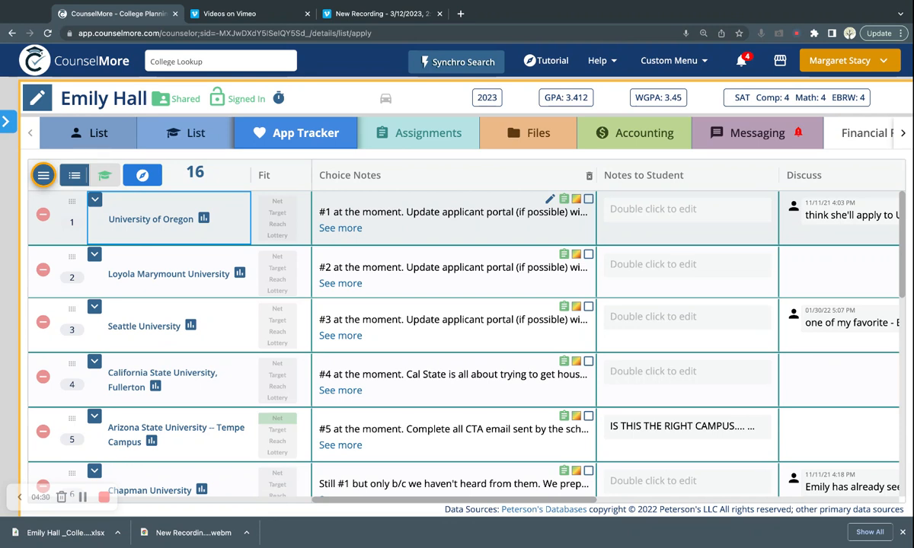
# Step: View the assignments linked from the University of Oregon's choice notes, and return to the App Tracker to look through the remaining choice notes
pyautogui.click(565, 199)
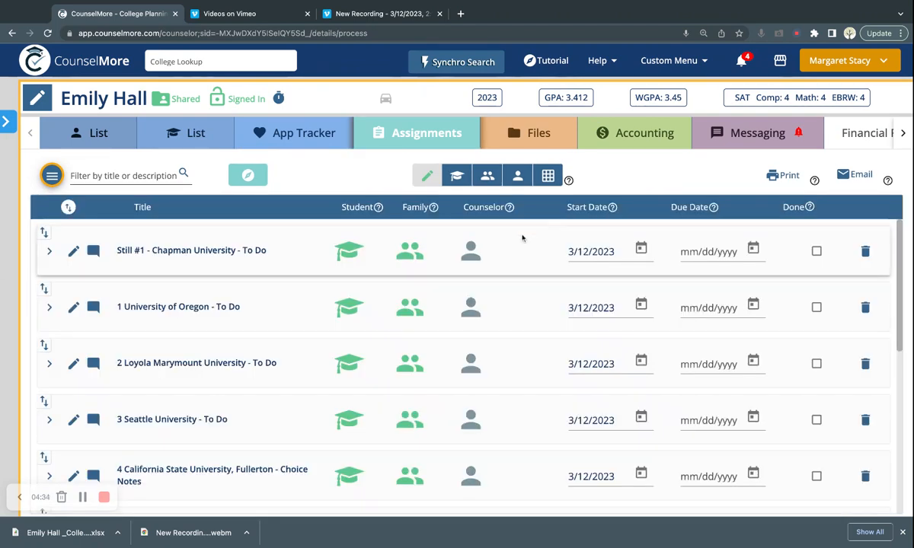
pyautogui.click(302, 134)
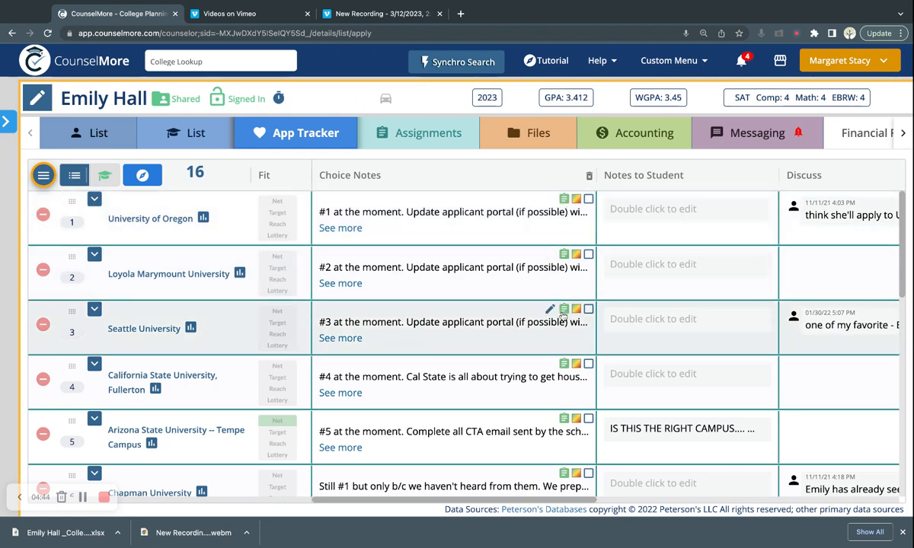
pyautogui.scroll(-4, 504, 326)
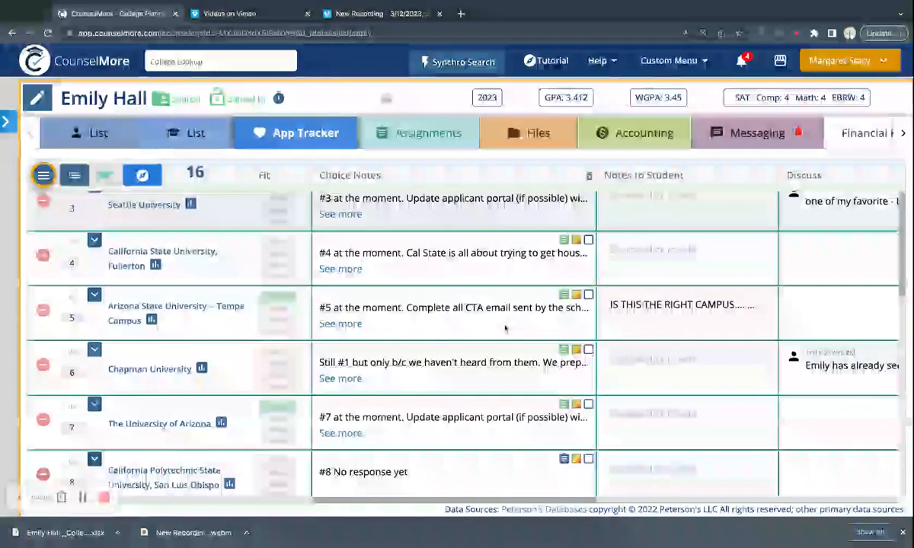
# Step: Create an assignment from the California Polytechnic State University, San Luis Obispo choice notes, keeping the prefilled name and description
pyautogui.scroll(-1, 551, 297)
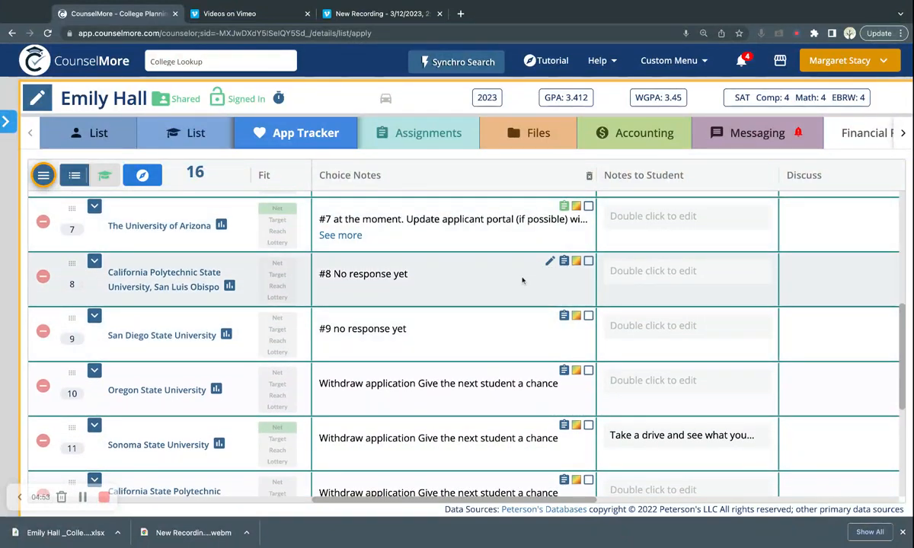
pyautogui.click(564, 262)
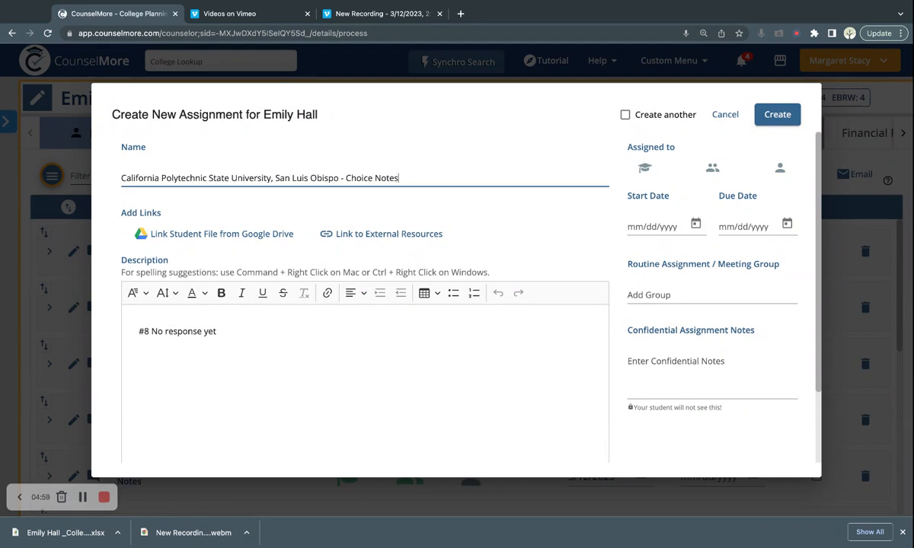
pyautogui.click(205, 383)
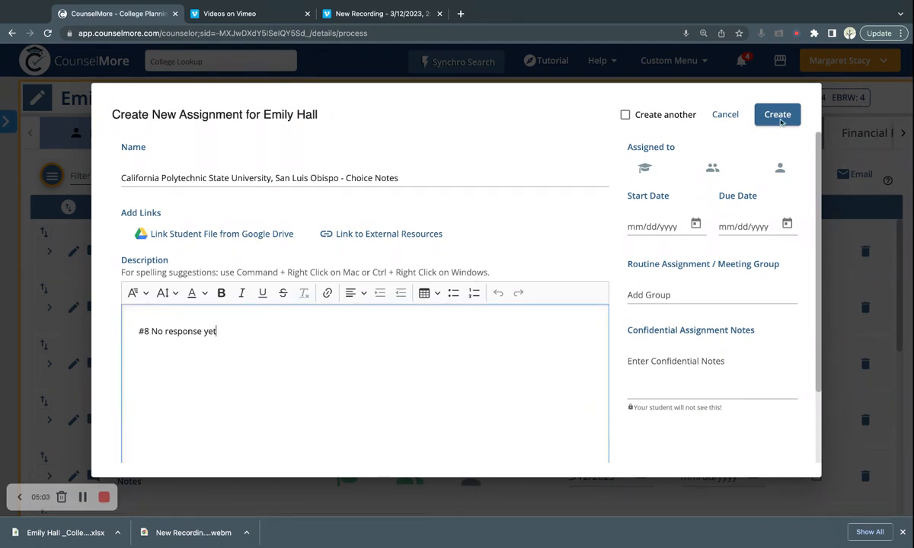
pyautogui.click(780, 120)
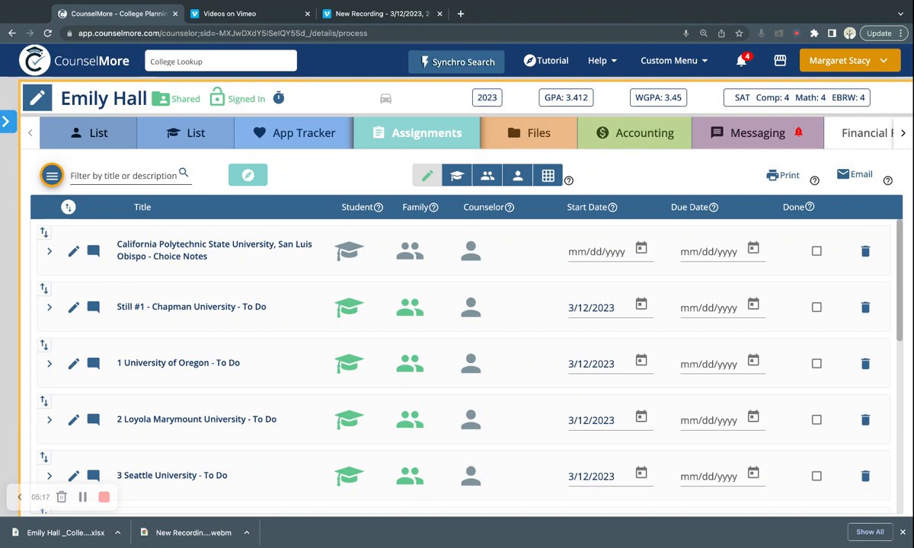
# Step: Reorder the assignments so the California Polytechnic State University choice notes sit directly below 7 The University of Arizona - To Do
pyautogui.click(68, 207)
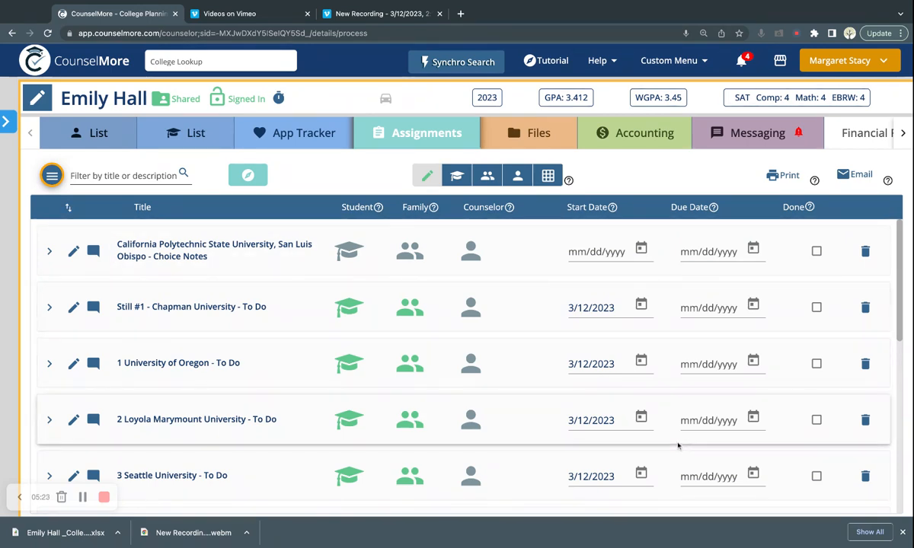
pyautogui.click(68, 207)
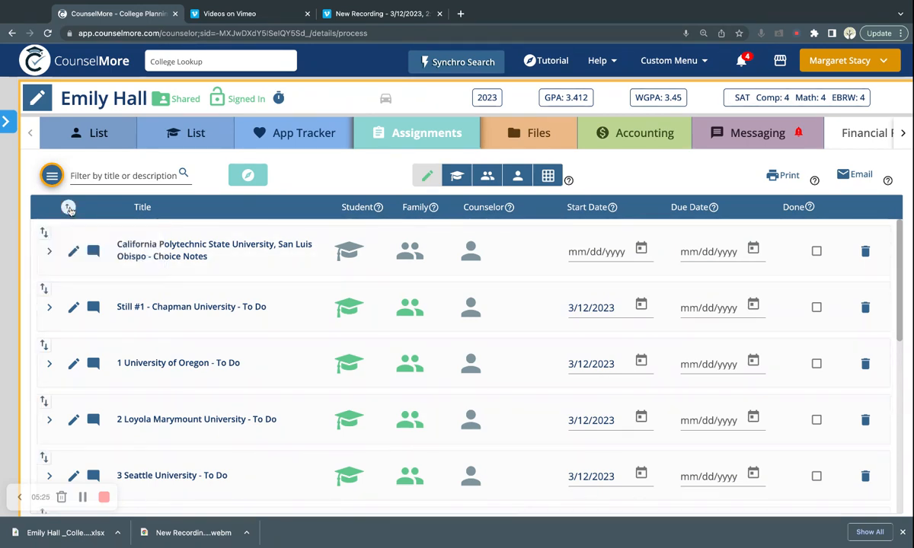
pyautogui.moveTo(45, 233); pyautogui.dragTo(49, 404)
pyautogui.scroll(-3, 84, 388)
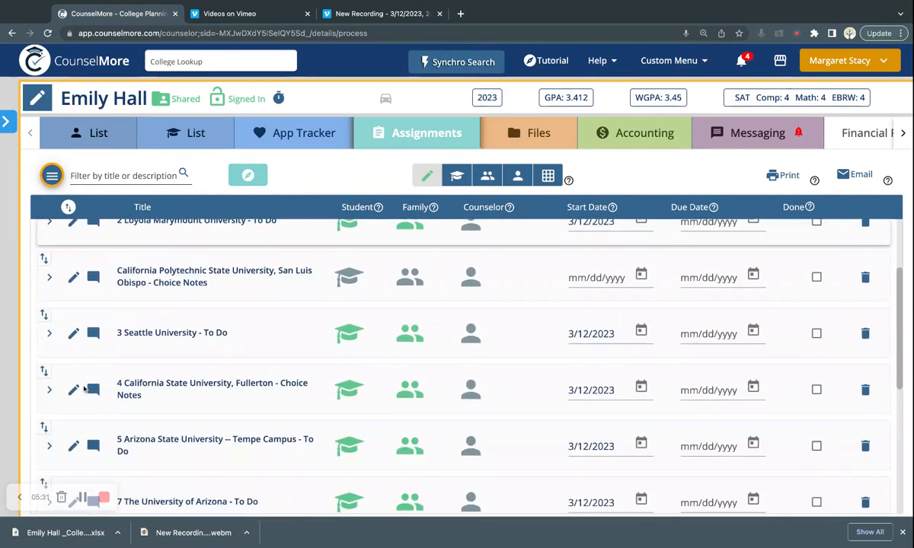
pyautogui.scroll(-1, 84, 388)
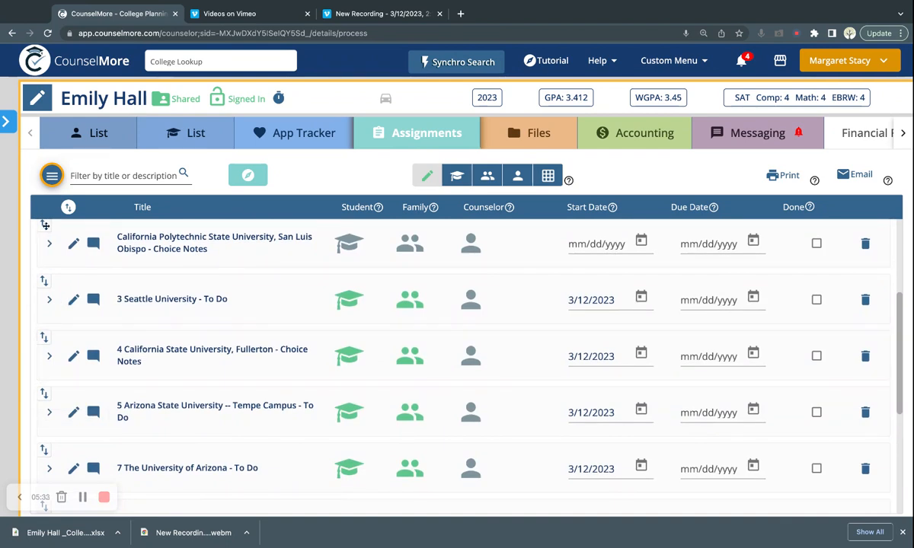
pyautogui.moveTo(45, 225); pyautogui.dragTo(49, 464)
pyautogui.scroll(-3, 96, 398)
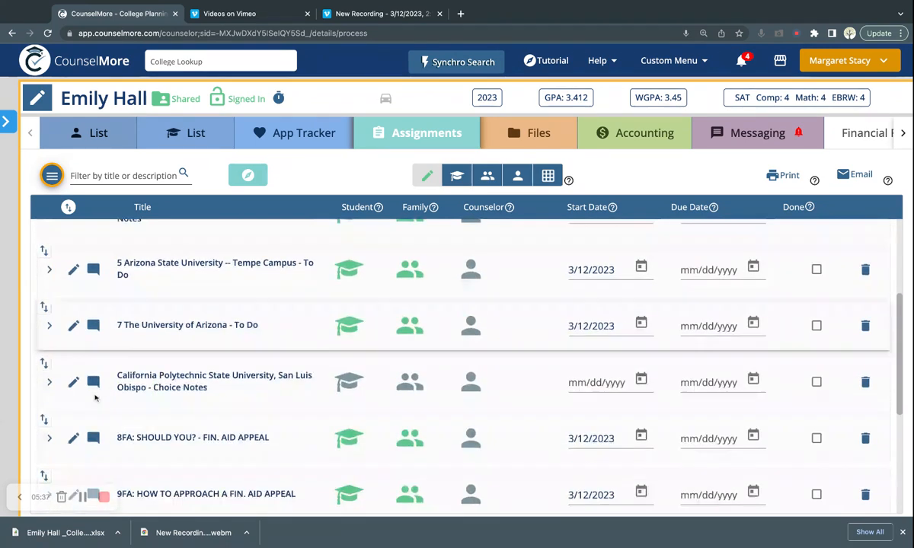
# Step: Assign the California Polytechnic State University choice notes to the student and family with start date 3/12/2023
pyautogui.scroll(-2, 95, 397)
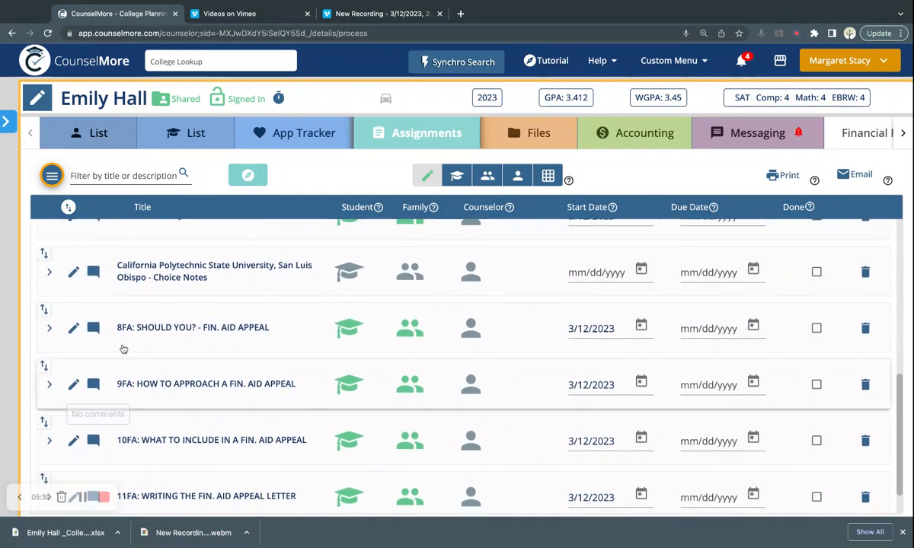
pyautogui.scroll(3, 127, 281)
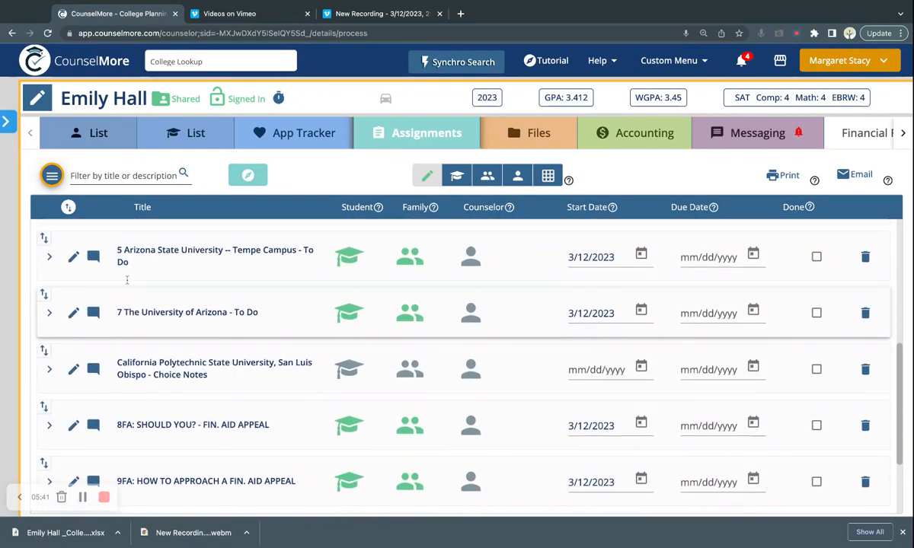
pyautogui.click(350, 375)
pyautogui.click(413, 372)
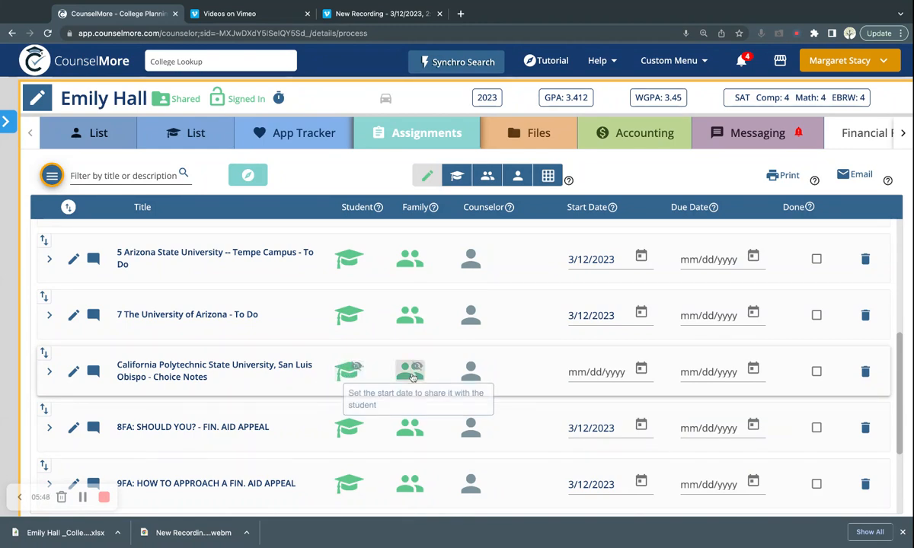
pyautogui.click(642, 369)
pyautogui.click(586, 257)
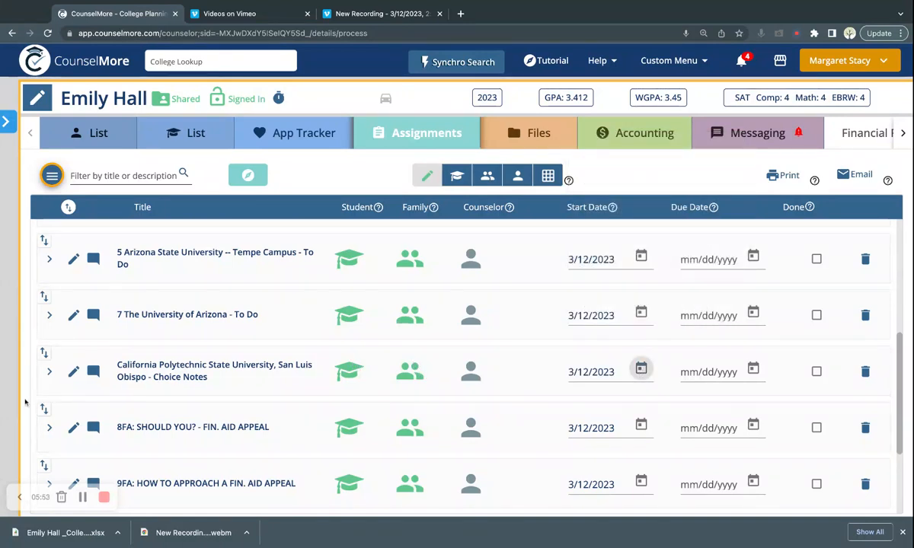
# Step: Look over the financial aid appeal assignments and read the Financial Assignments package information in the Toolbox settings
pyautogui.scroll(-2, 356, 402)
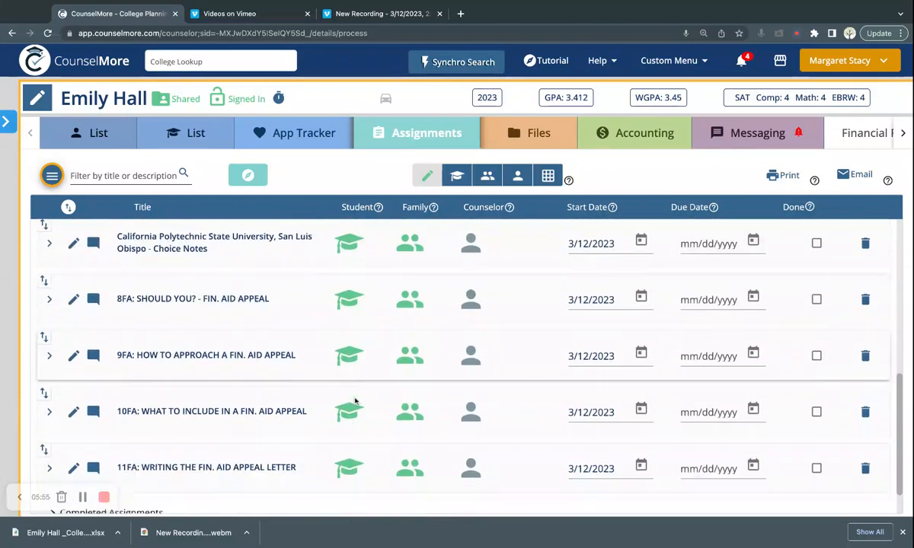
pyautogui.scroll(-1, 353, 399)
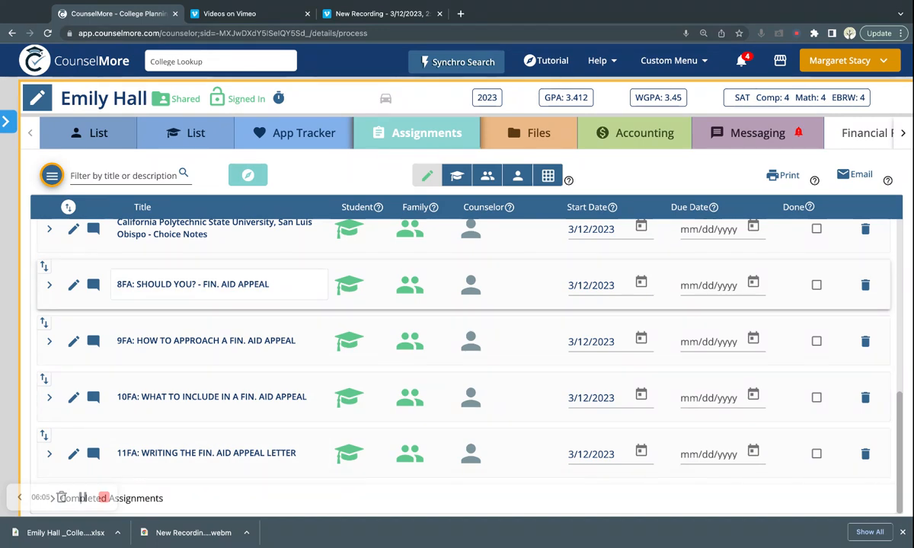
pyautogui.click(863, 64)
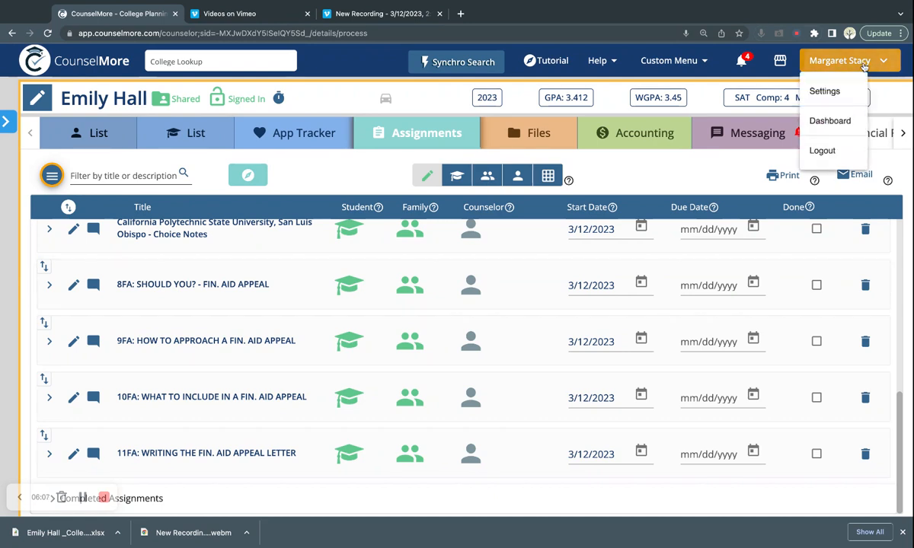
pyautogui.click(822, 90)
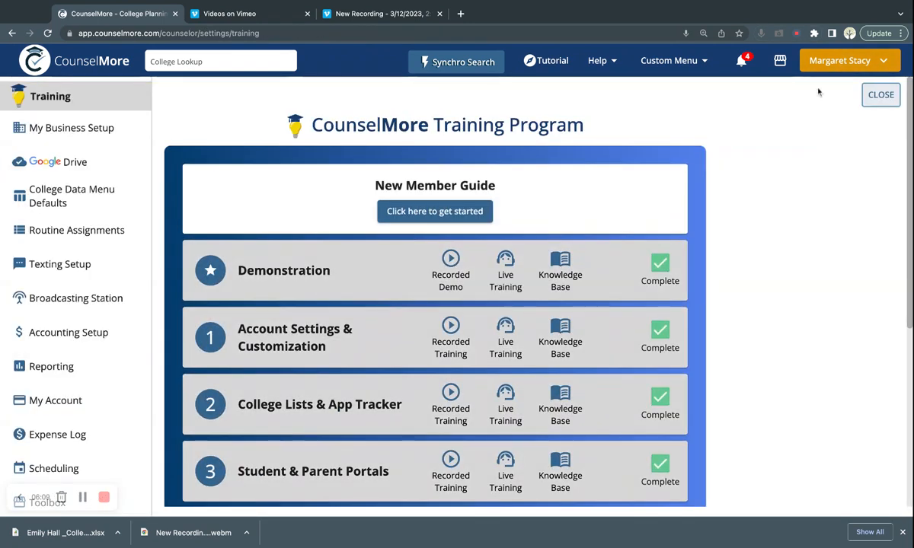
pyautogui.scroll(-1, 81, 342)
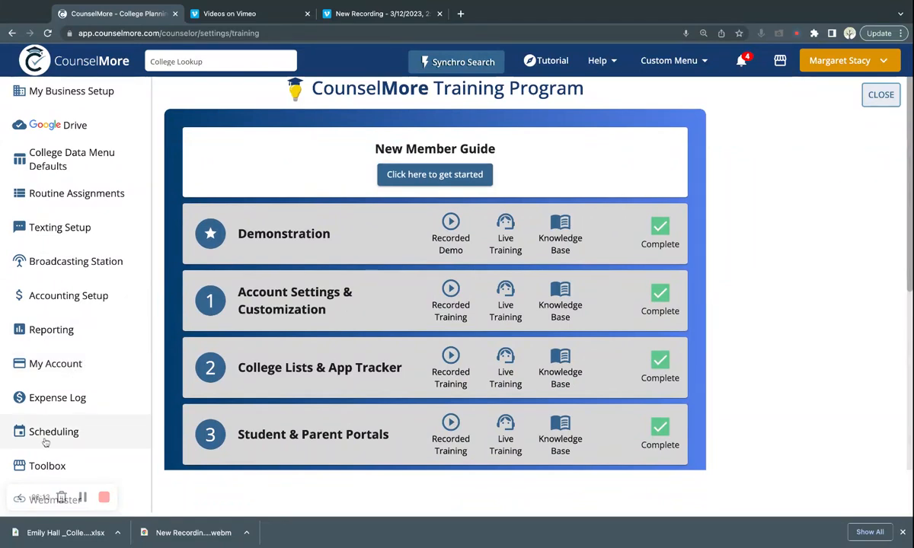
pyautogui.click(42, 469)
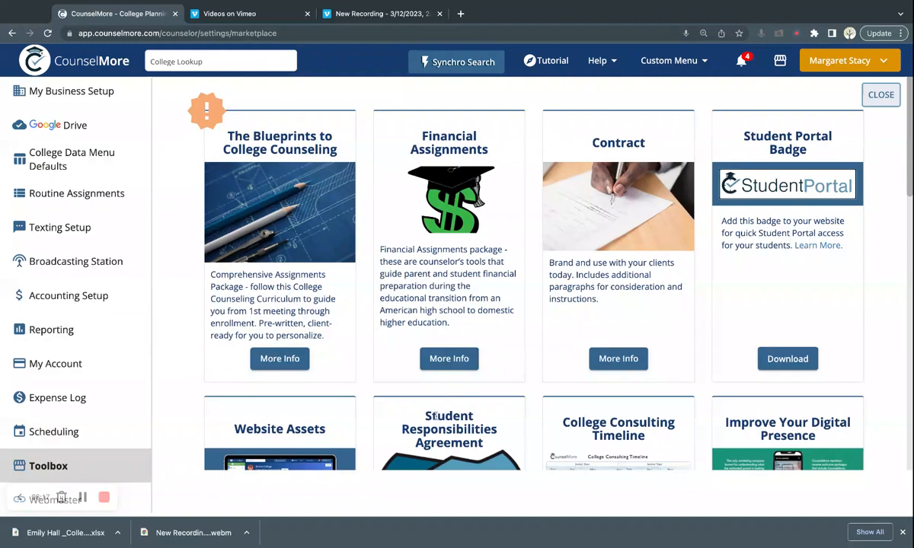
pyautogui.click(449, 360)
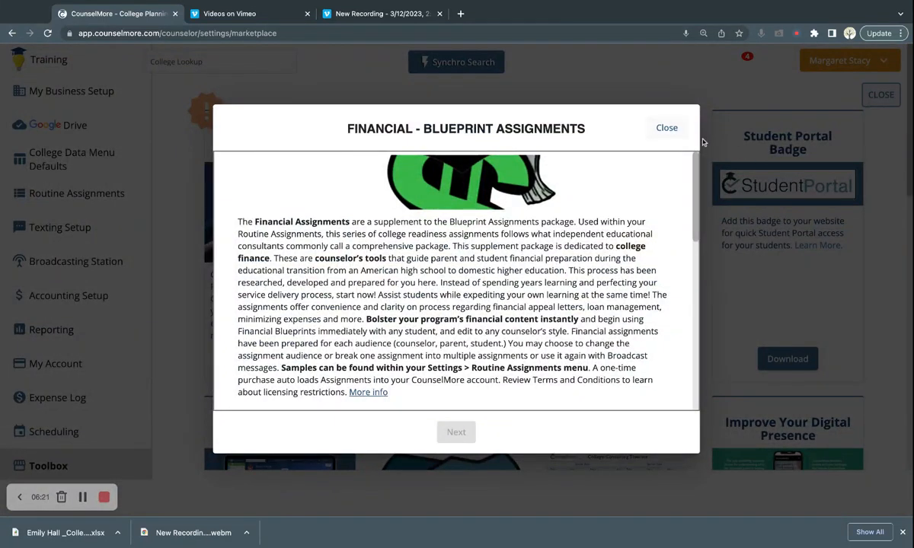
pyautogui.click(667, 128)
# Step: Look through the Financial Assignments group in the Routine Assignments settings and return to the student's assignments
pyautogui.click(65, 199)
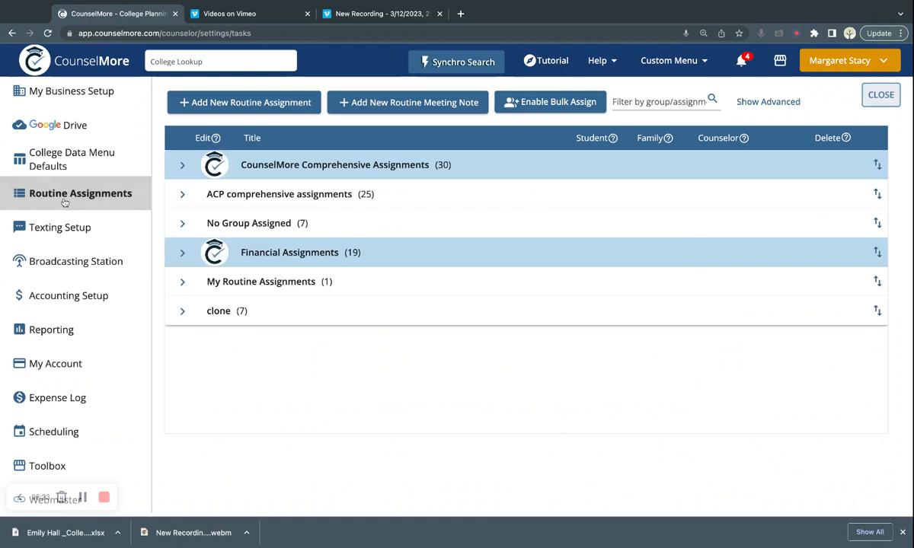
pyautogui.click(183, 256)
pyautogui.scroll(-5, 302, 352)
pyautogui.scroll(-7, 302, 351)
pyautogui.scroll(-1, 525, 294)
pyautogui.scroll(-1, 525, 293)
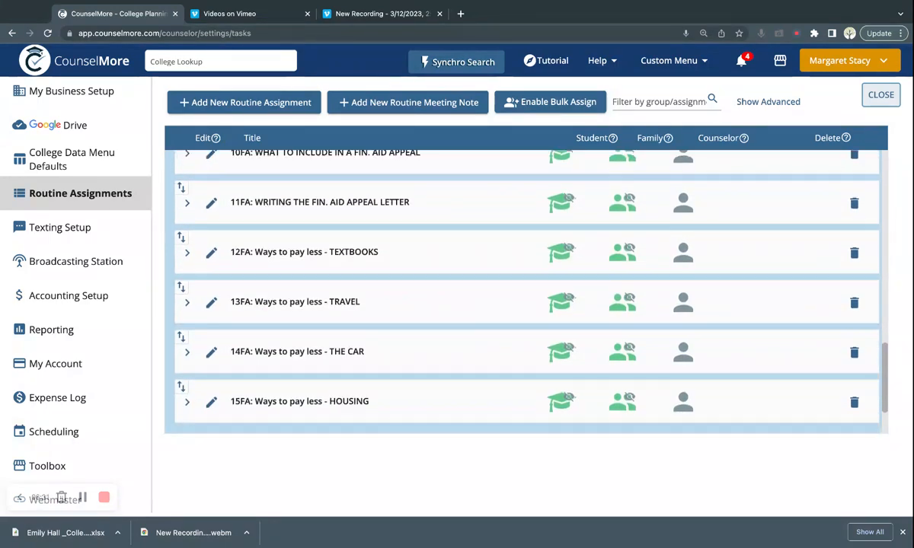
pyautogui.scroll(8, 526, 293)
pyautogui.scroll(2, 733, 157)
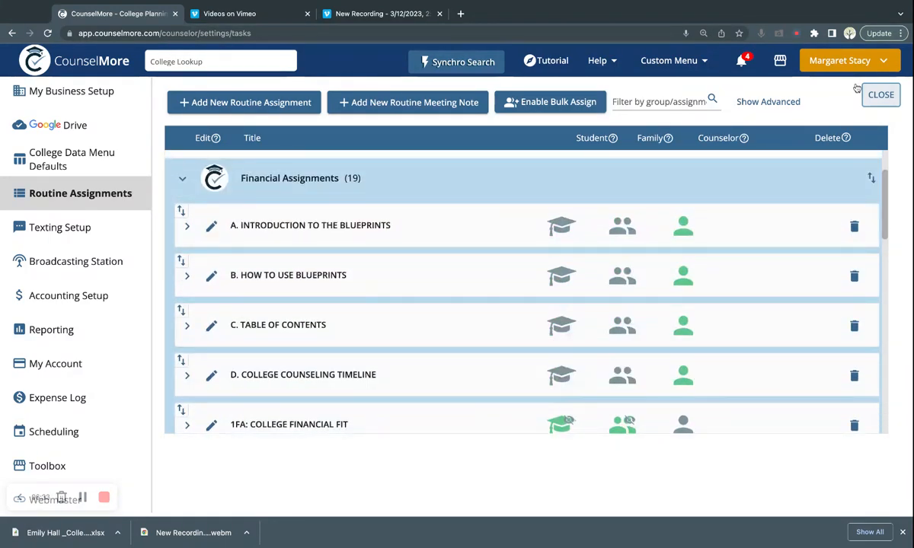
pyautogui.click(881, 95)
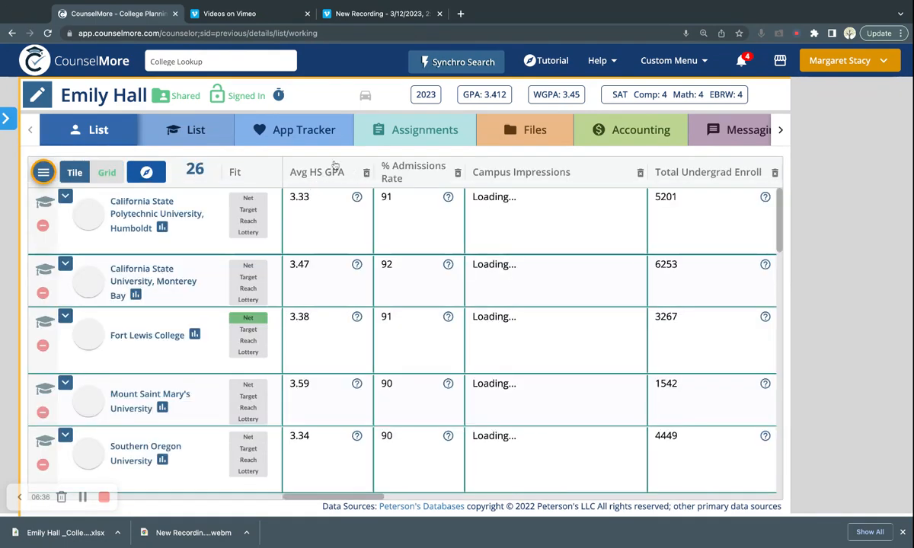
pyautogui.click(394, 131)
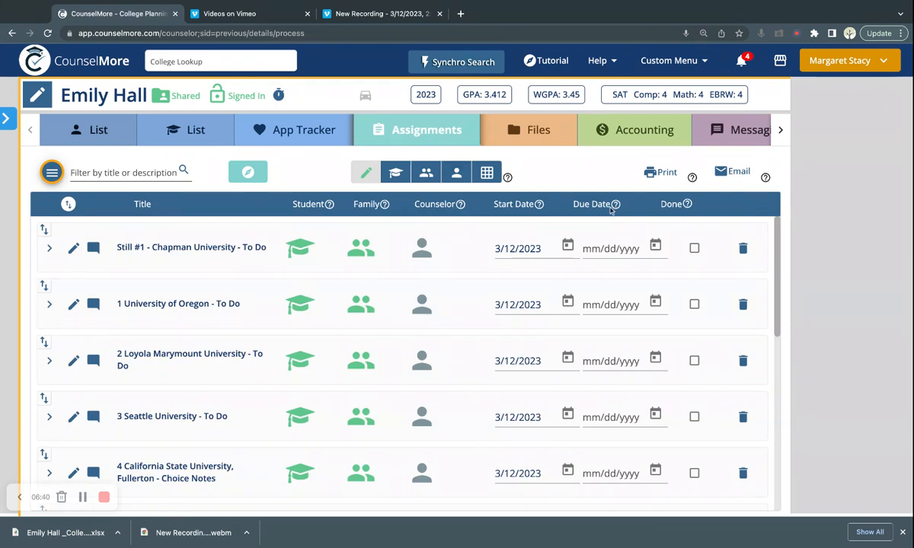
# Step: Rename the Fullerton choice notes assignment as 4 California State University, Fullerton - To Do and close it
pyautogui.scroll(1, 247, 346)
pyautogui.scroll(-1, 248, 345)
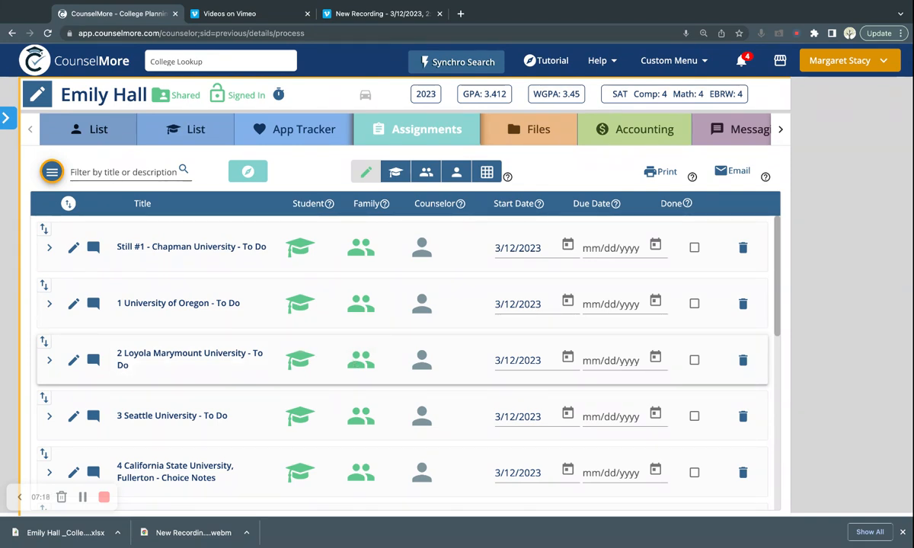
pyautogui.scroll(-5, 403, 358)
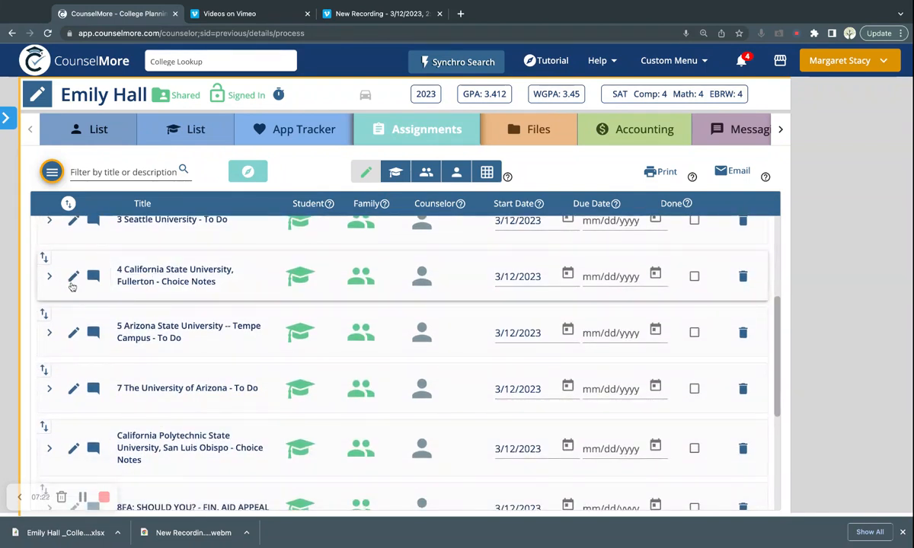
pyautogui.click(72, 280)
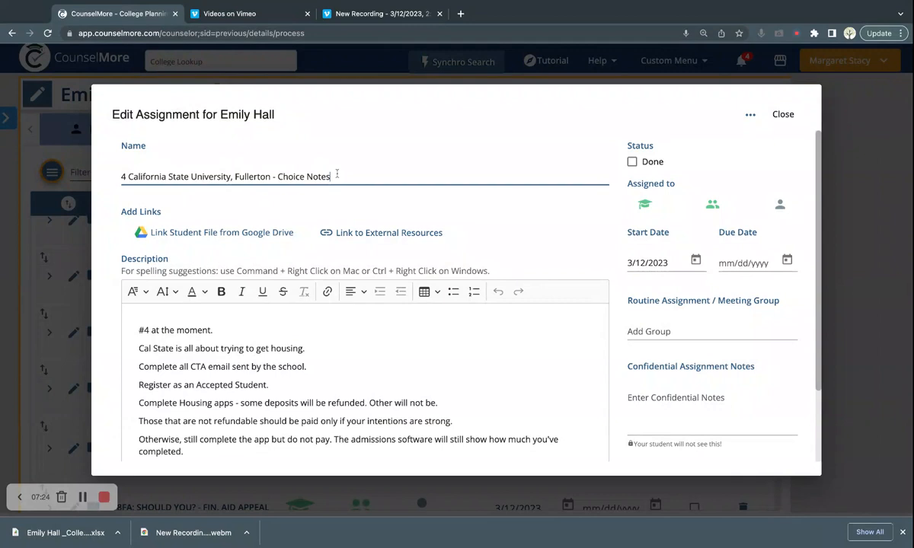
pyautogui.hotkey('alt', 'shift', 'Left')
pyautogui.hotkey('alt', 'shift', 'Left')
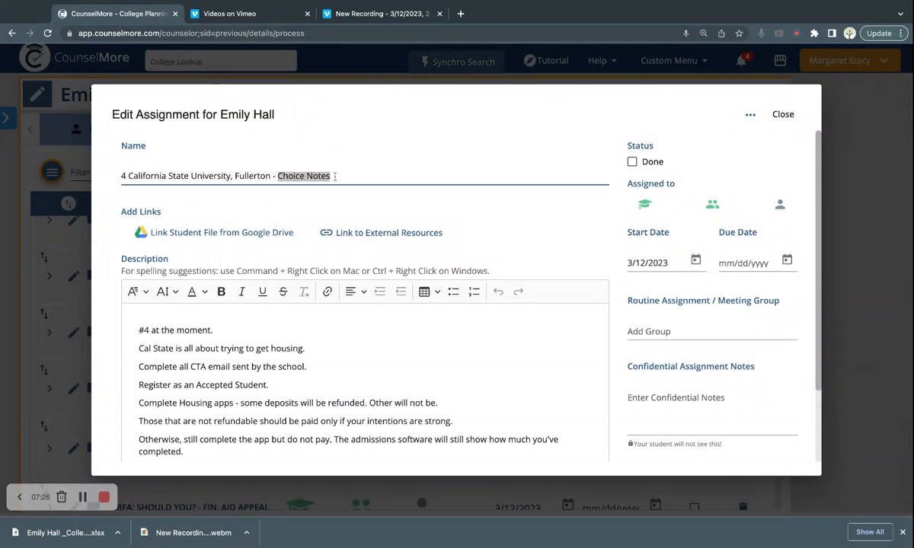
pyautogui.write('To Do')
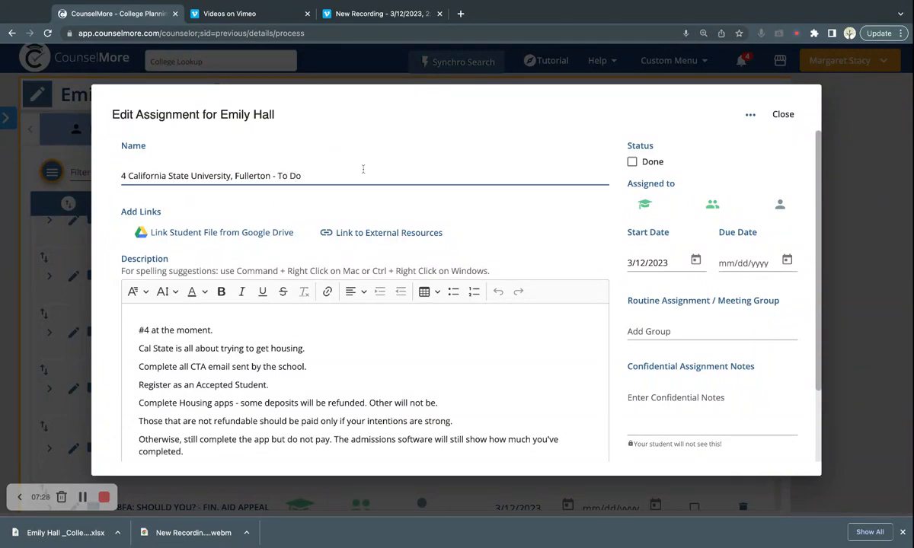
pyautogui.click(420, 147)
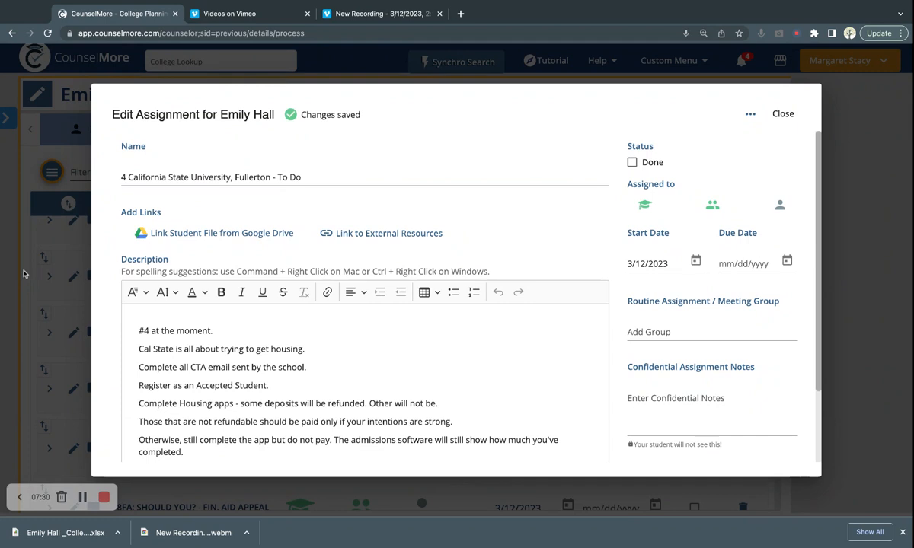
pyautogui.click(782, 116)
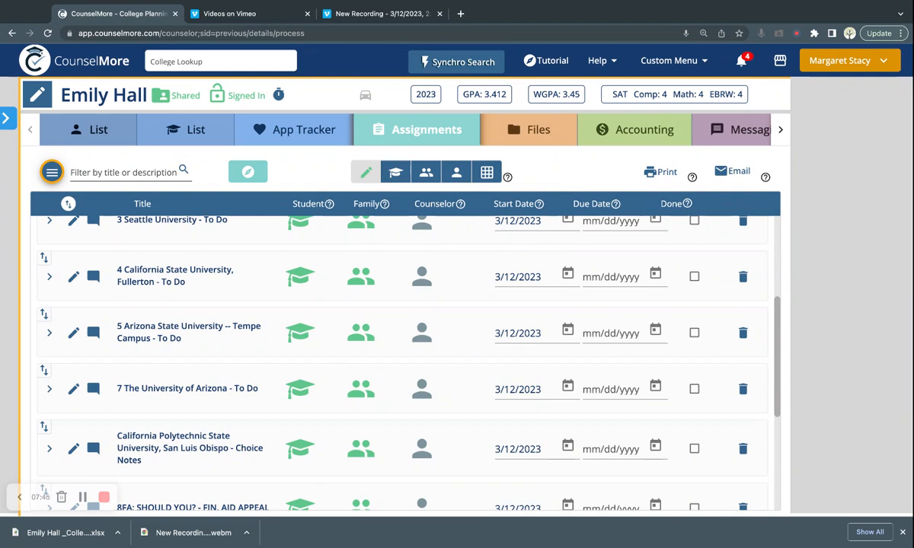
# Step: View the options for emailing assignments to the student, parents or both, and dismiss them
pyautogui.scroll(3, 346, 299)
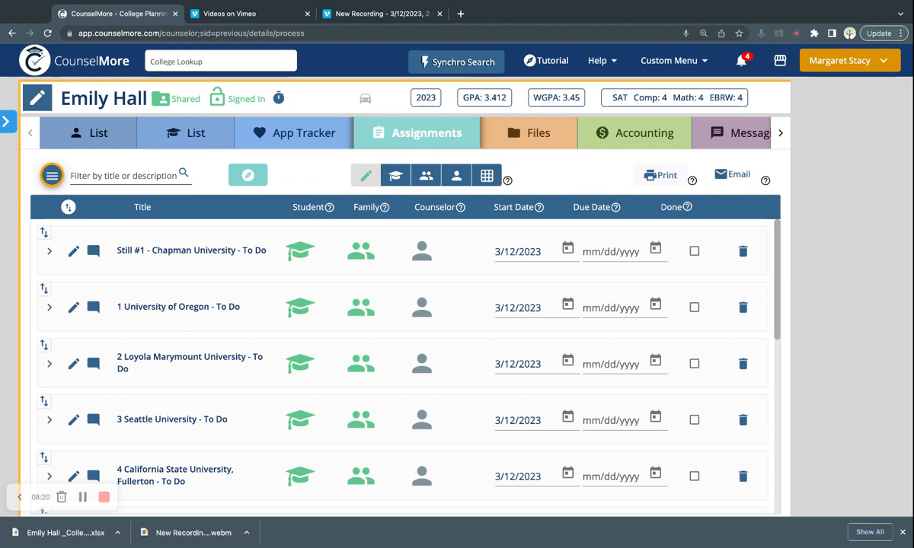
pyautogui.click(736, 177)
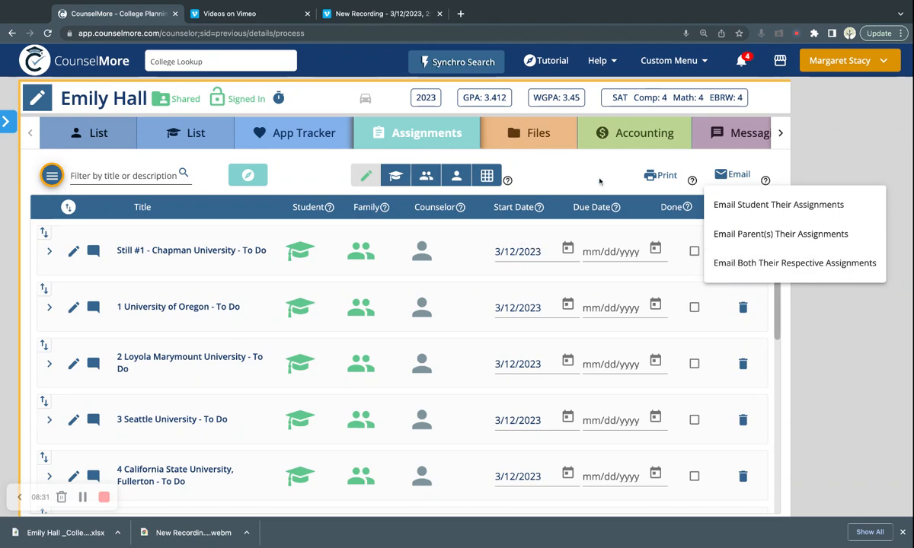
pyautogui.click(563, 169)
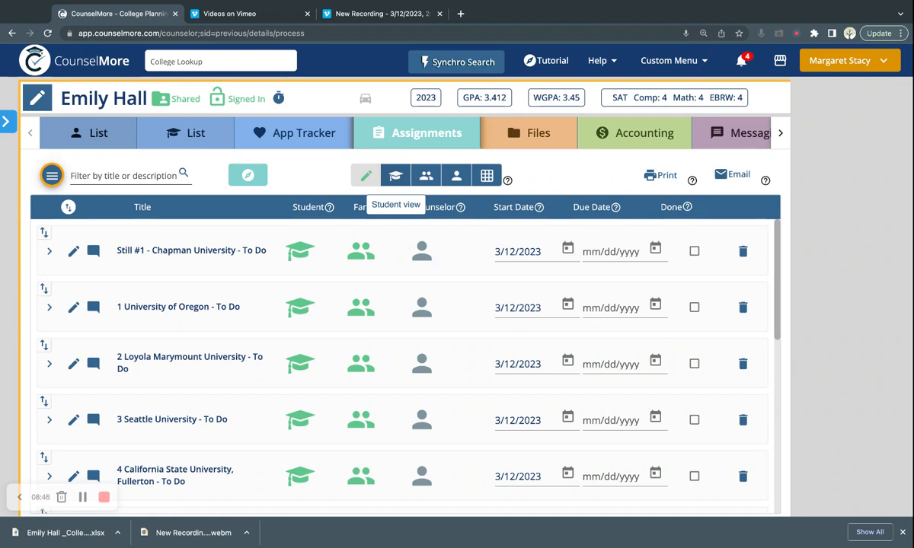
# Step: Show the assignments as the student sees them and move Still #1 - Chapman University - To Do to the start of the list
pyautogui.click(396, 176)
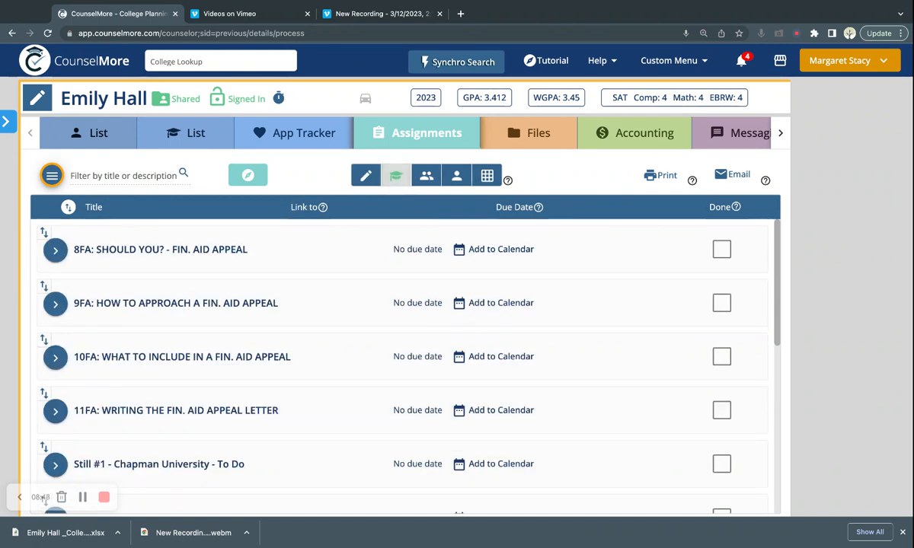
pyautogui.scroll(-5, 223, 402)
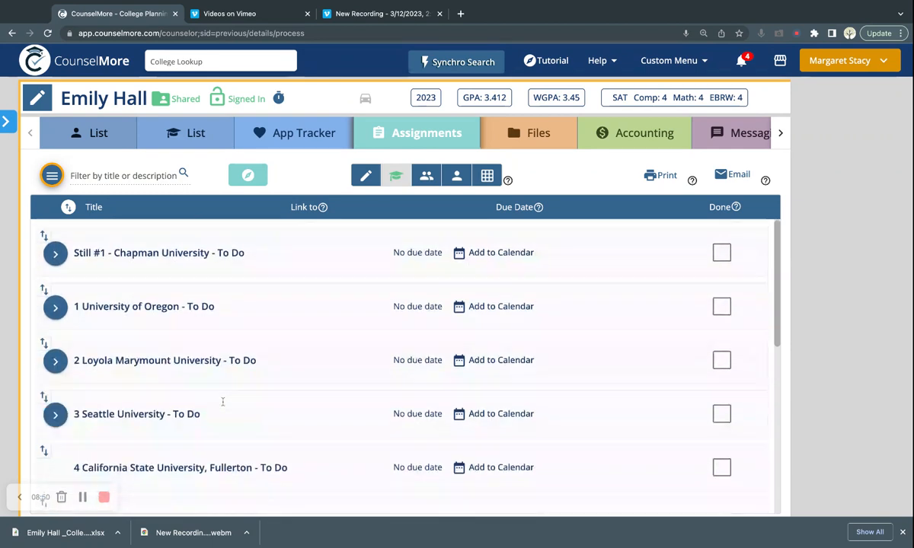
pyautogui.scroll(4, 221, 400)
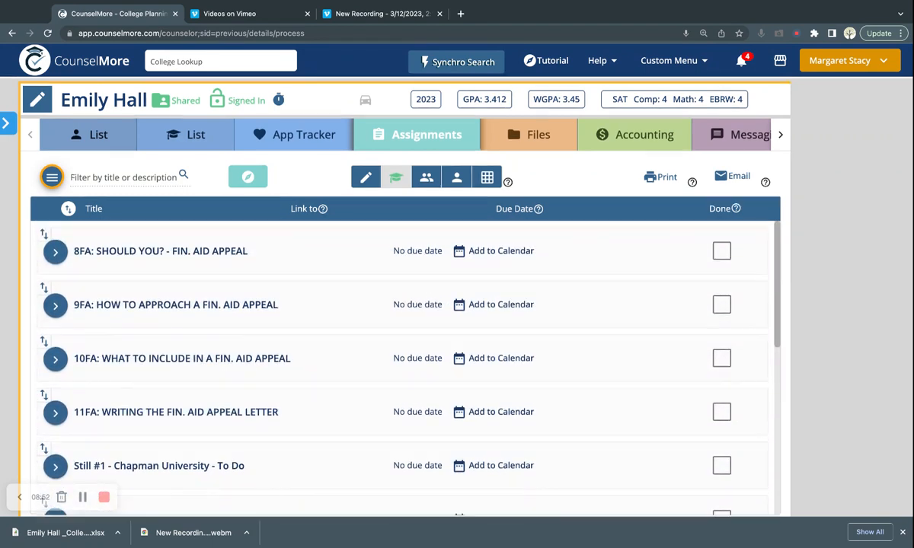
pyautogui.scroll(-1, 43, 444)
pyautogui.moveTo(44, 444); pyautogui.dragTo(57, 250)
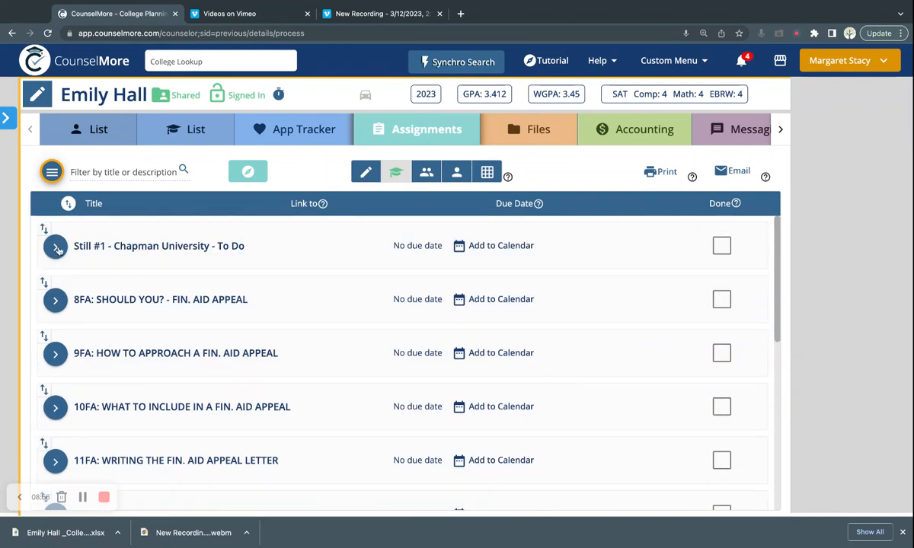
# Step: Move 1 University of Oregon - To Do between the 8FA and 9FA financial aid appeal assignments
pyautogui.scroll(-3, 49, 305)
pyautogui.moveTo(45, 359); pyautogui.dragTo(43, 236)
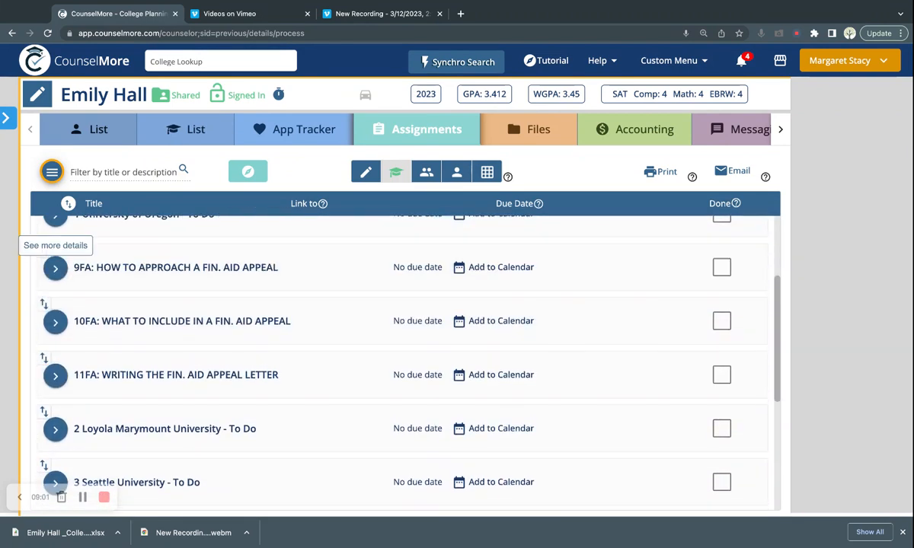
pyautogui.scroll(3, 163, 322)
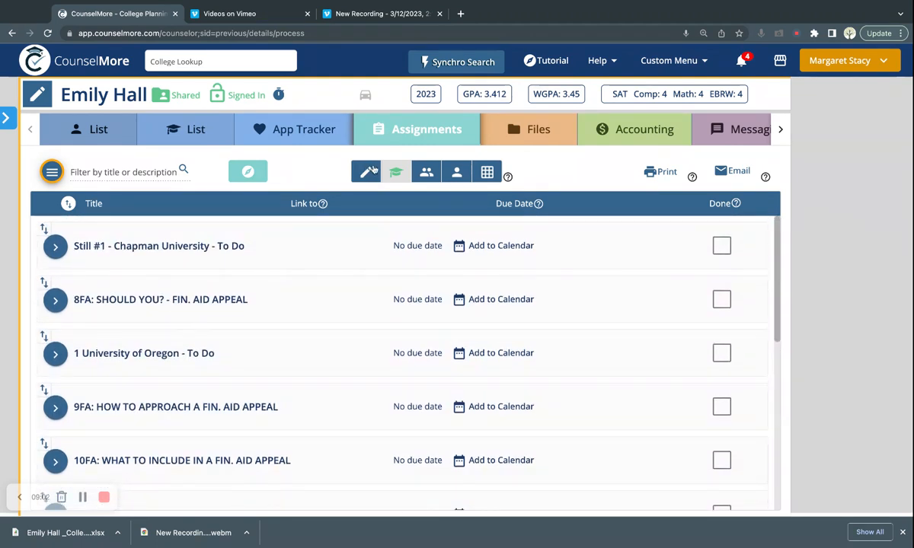
# Step: Look over the family's view of the assignments and read the description of the Chapman University assignment, then collapse it
pyautogui.click(426, 173)
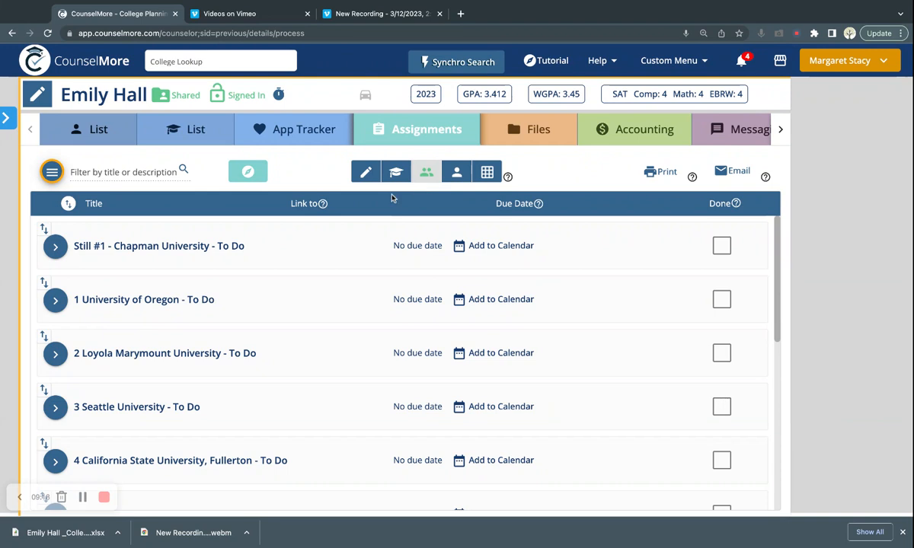
pyautogui.scroll(-3, 235, 367)
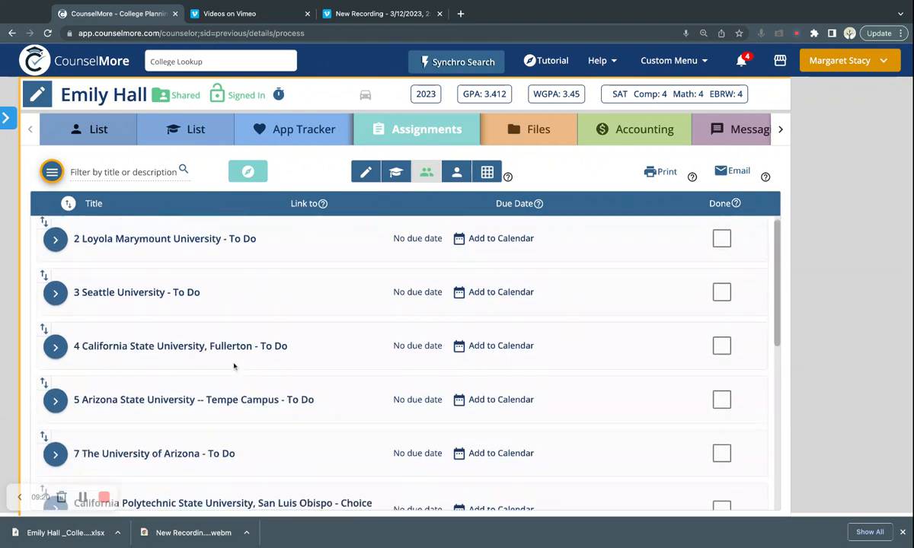
pyautogui.scroll(4, 233, 366)
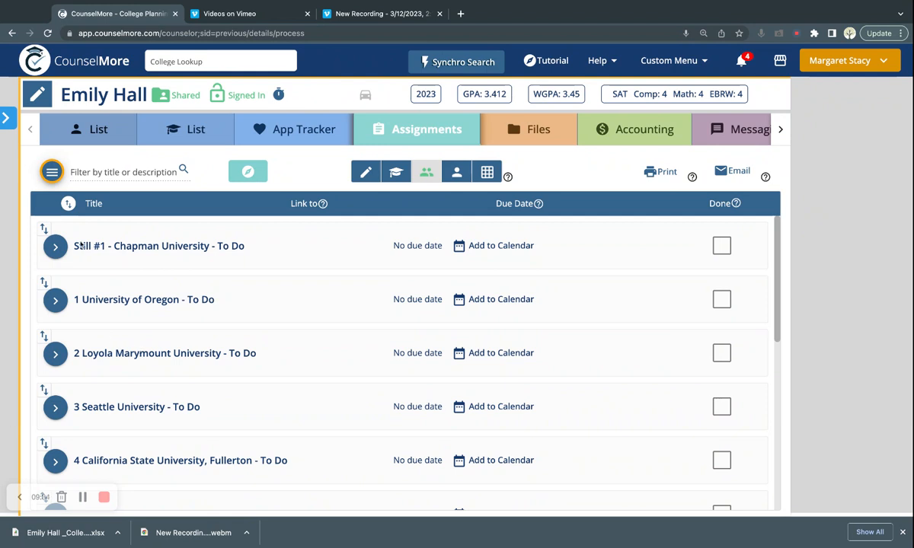
pyautogui.click(55, 247)
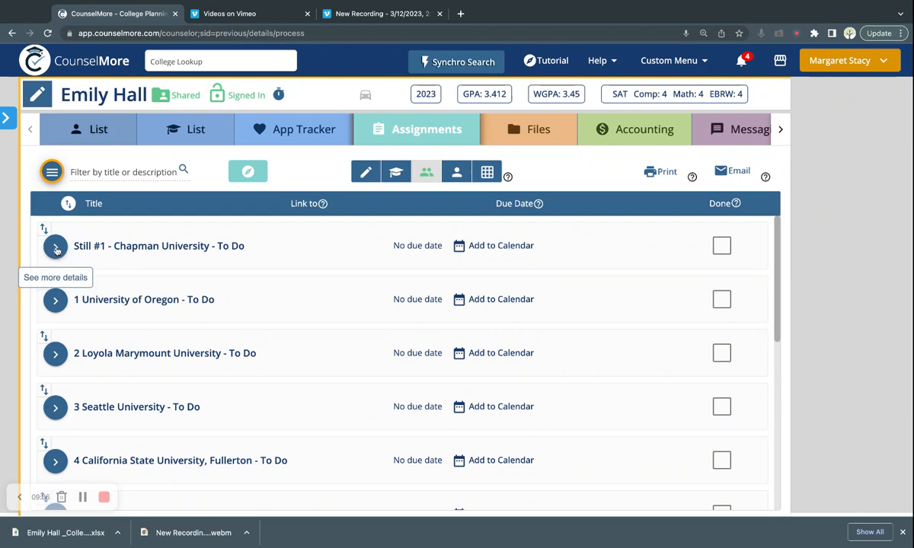
pyautogui.scroll(-3, 67, 276)
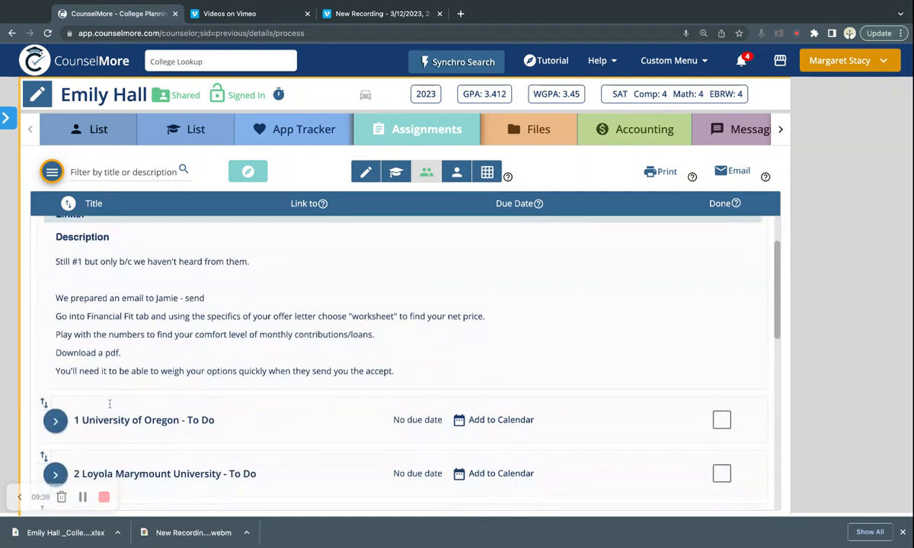
pyautogui.scroll(3, 109, 403)
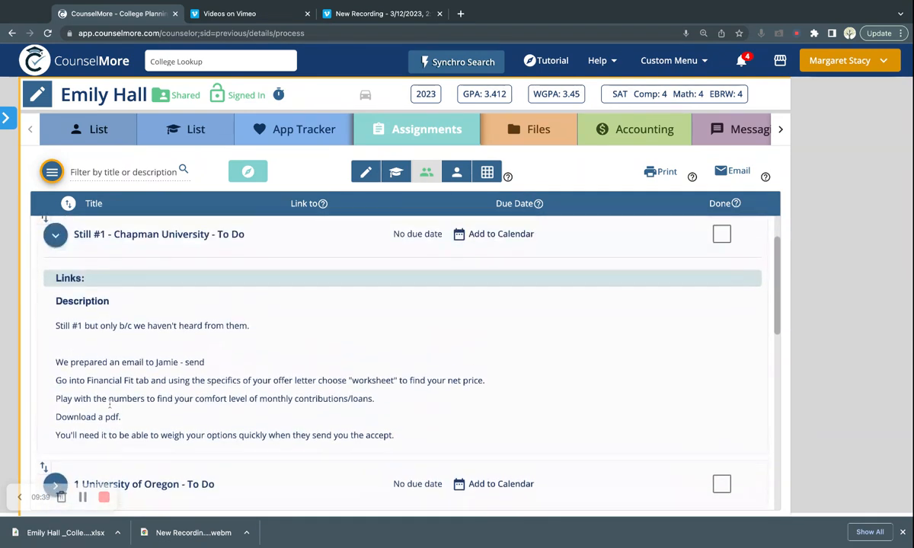
pyautogui.click(56, 240)
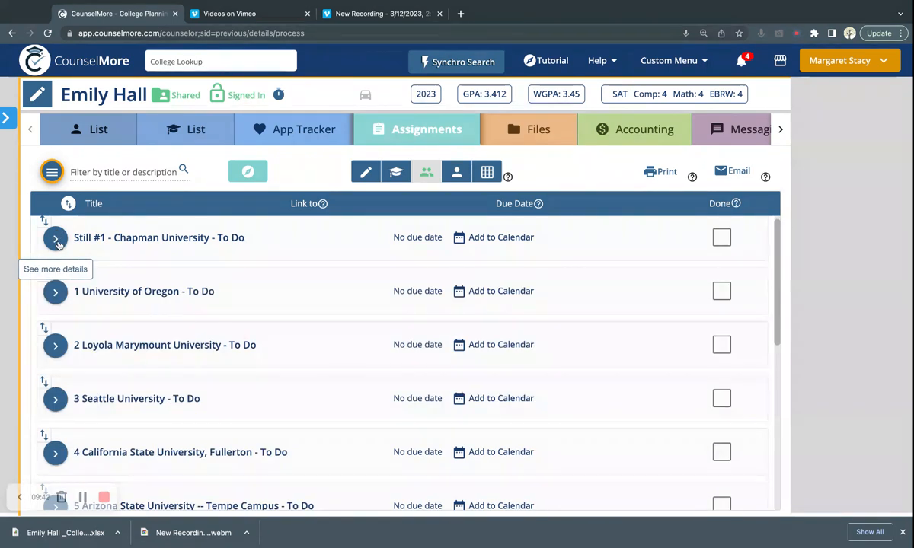
pyautogui.scroll(1, 341, 307)
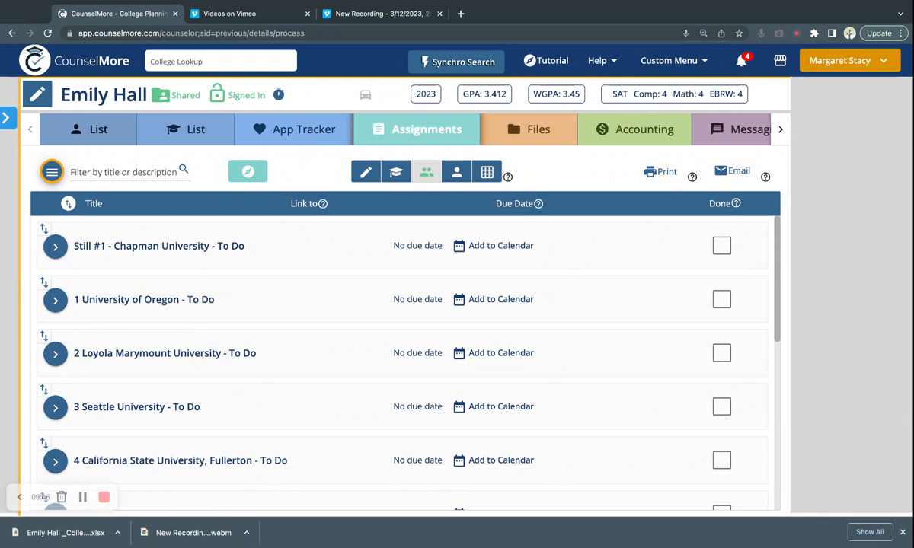
# Step: Return to the editable assignment list and email both the student and parents their respective assignments
pyautogui.click(366, 175)
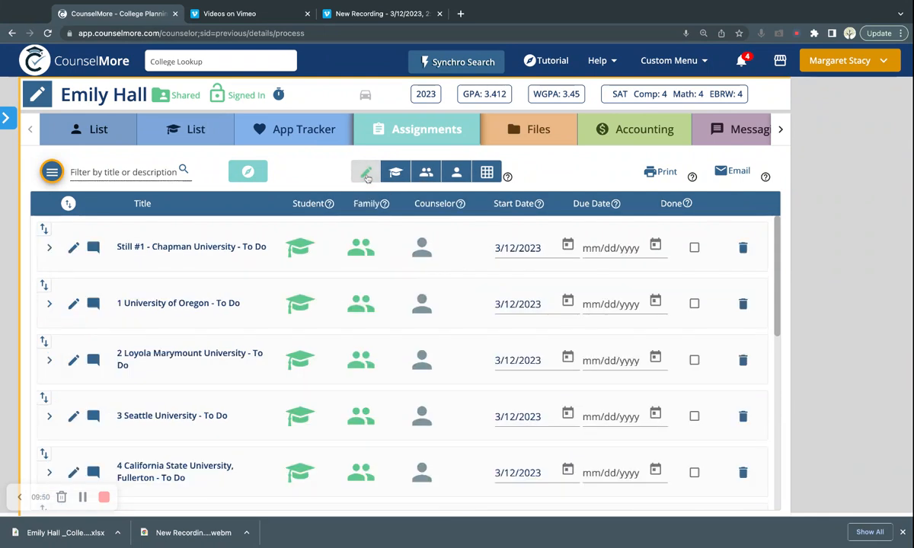
pyautogui.click(733, 171)
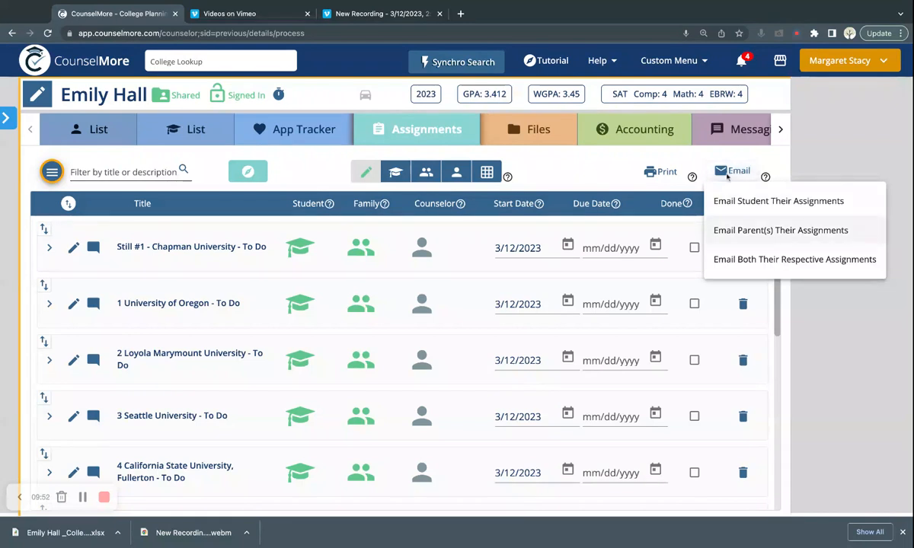
pyautogui.click(719, 259)
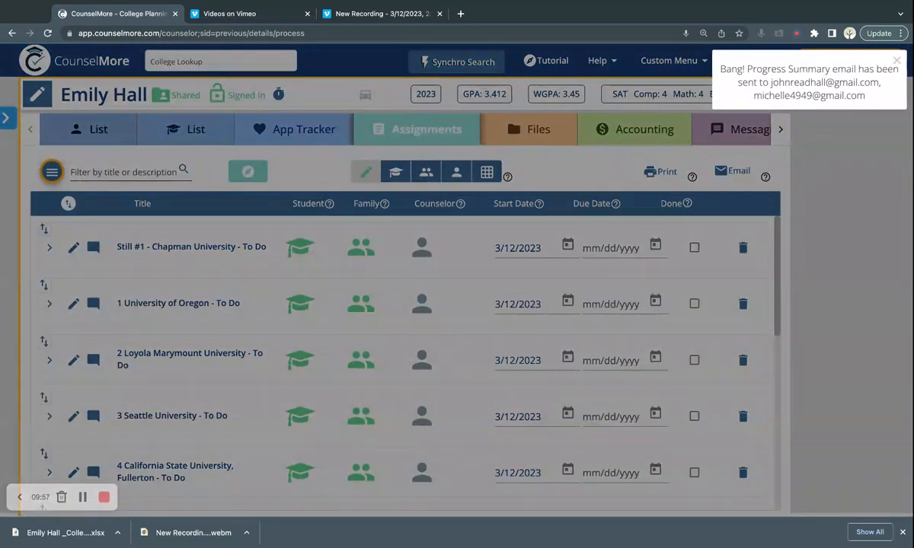
pyautogui.click(839, 54)
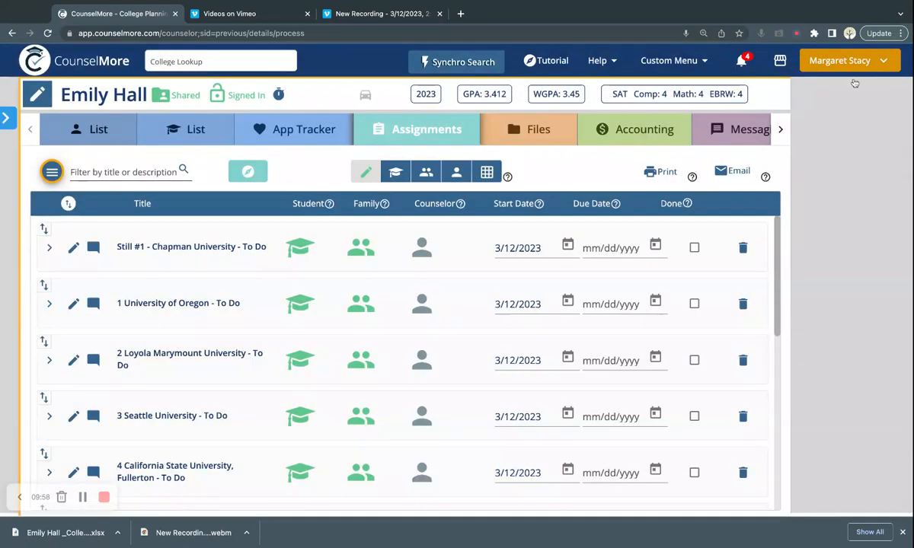
# Step: Open the Progress Summary email sent to the parents in the student's messages and look over its assignment list
pyautogui.click(709, 129)
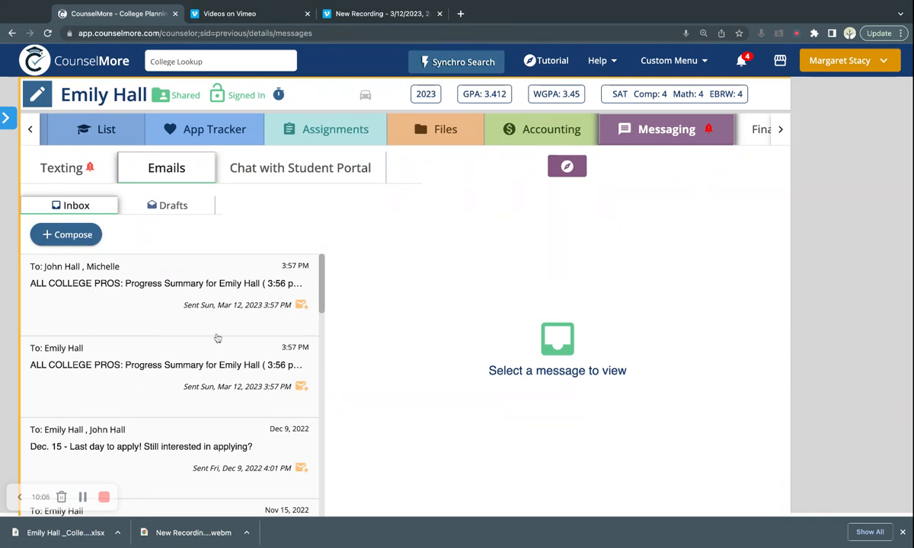
pyautogui.click(138, 312)
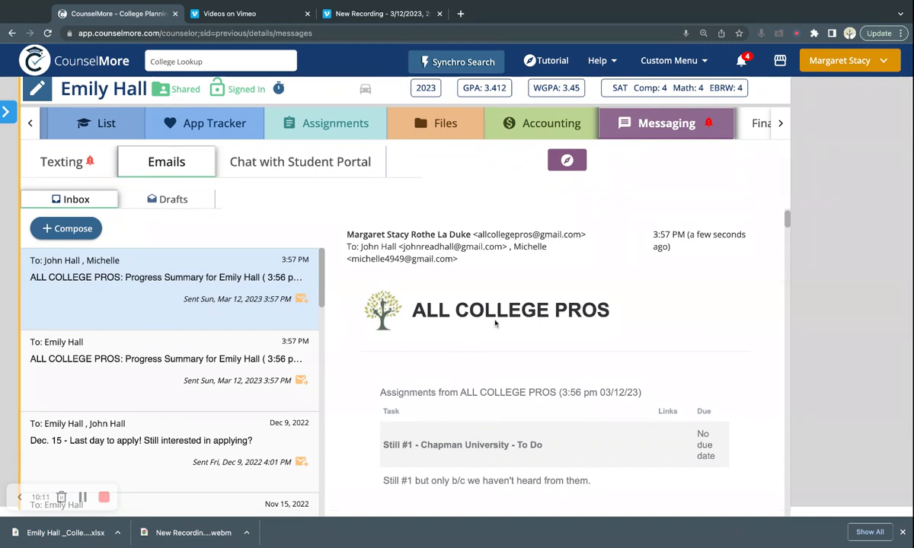
pyautogui.scroll(-2, 495, 323)
pyautogui.scroll(2, 495, 319)
pyautogui.scroll(-2, 496, 320)
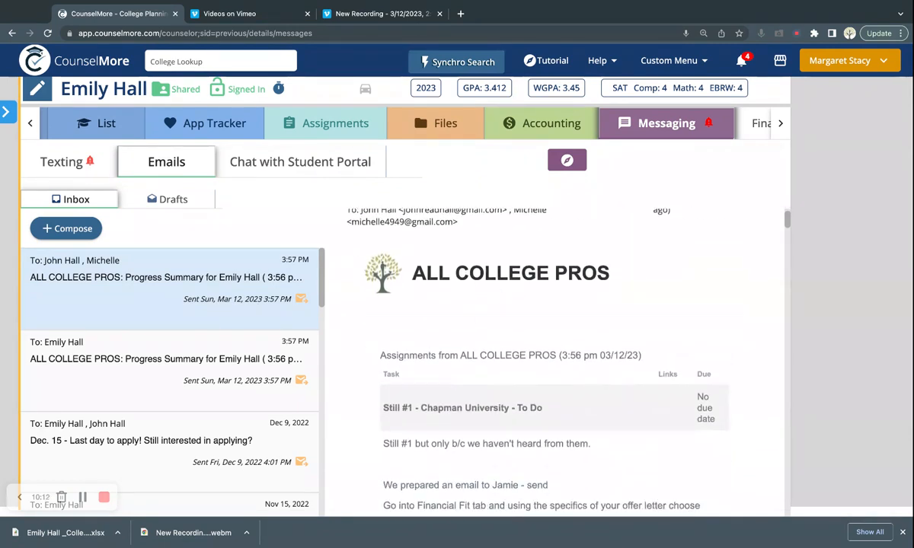
pyautogui.scroll(-6, 495, 320)
pyautogui.scroll(-10, 555, 358)
pyautogui.scroll(-6, 554, 358)
pyautogui.scroll(9, 555, 358)
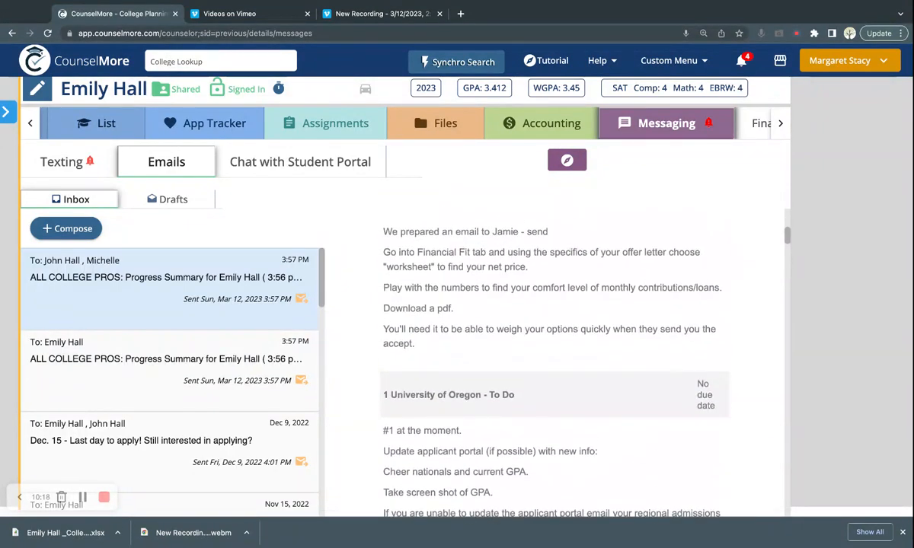
pyautogui.scroll(4, 560, 358)
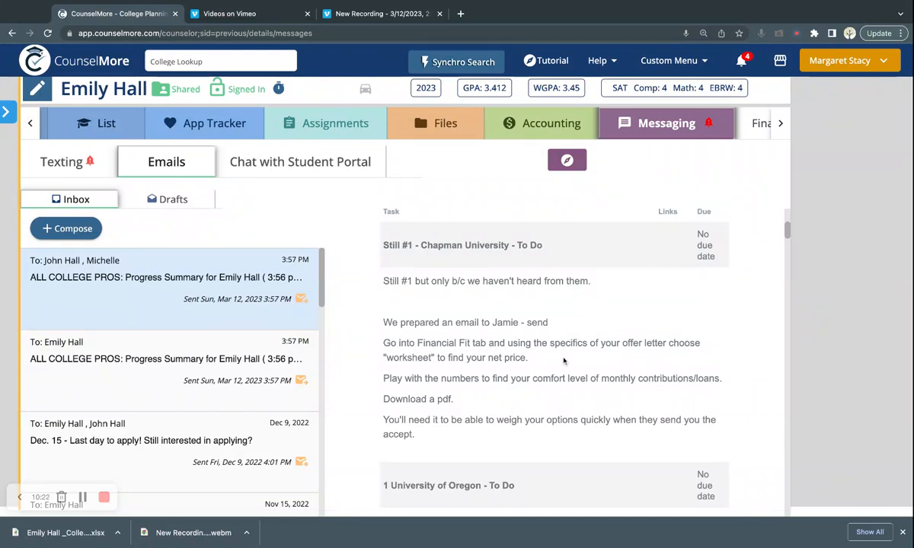
# Step: Read the University of Oregon, Loyola Marymount and Seattle University tasks in the parents' Progress Summary email
pyautogui.scroll(-6, 564, 361)
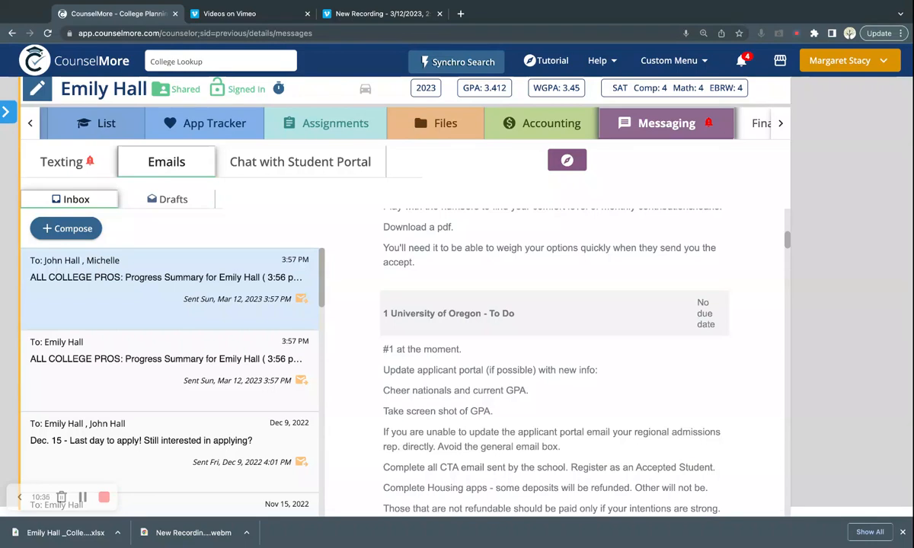
pyautogui.scroll(-5, 554, 358)
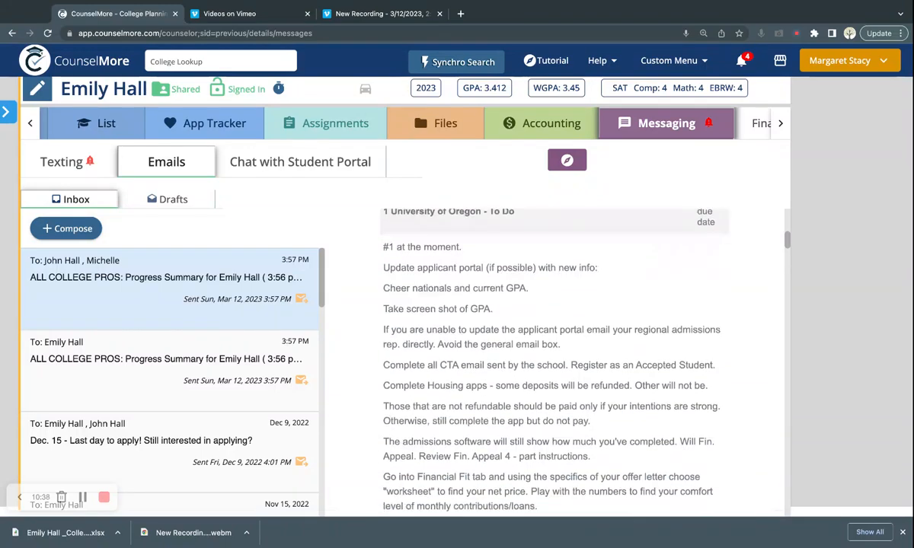
pyautogui.scroll(-8, 554, 358)
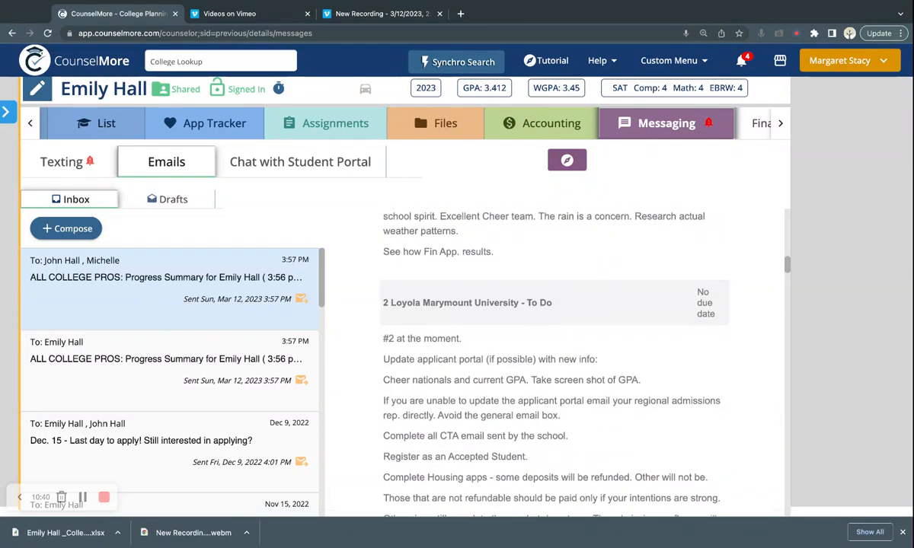
pyautogui.scroll(-6, 555, 358)
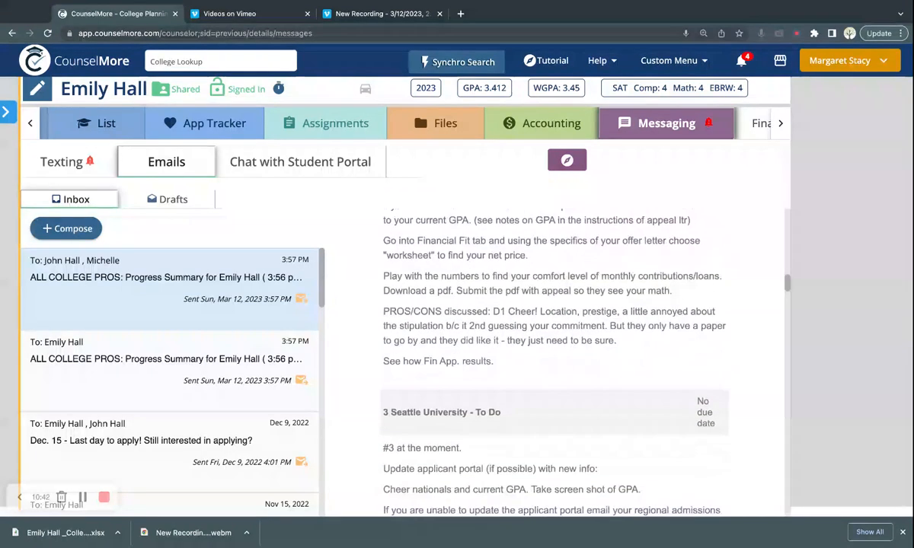
pyautogui.scroll(-4, 554, 358)
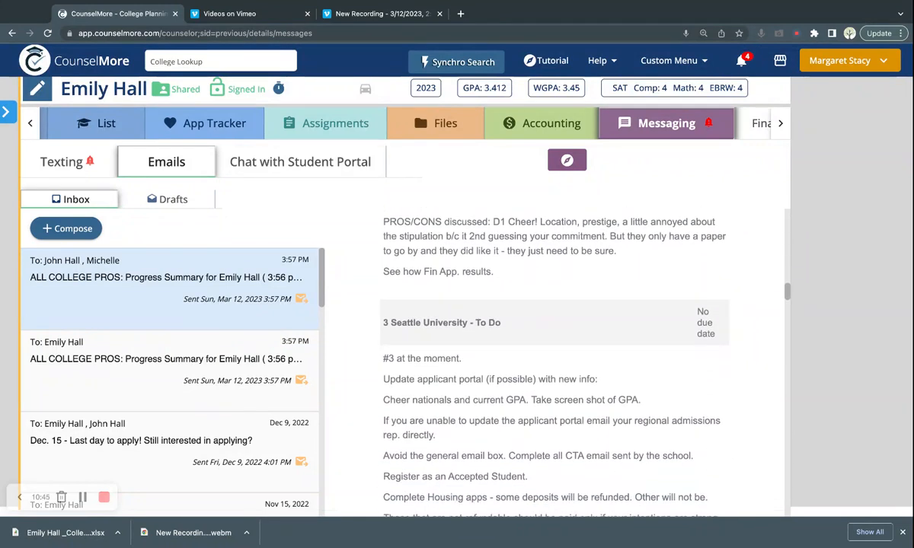
pyautogui.scroll(4, 554, 358)
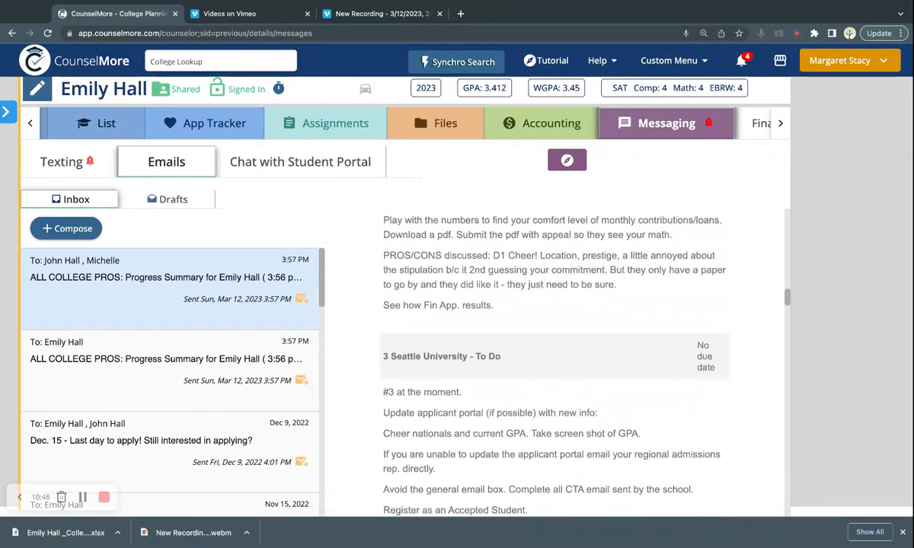
pyautogui.scroll(8, 396, 174)
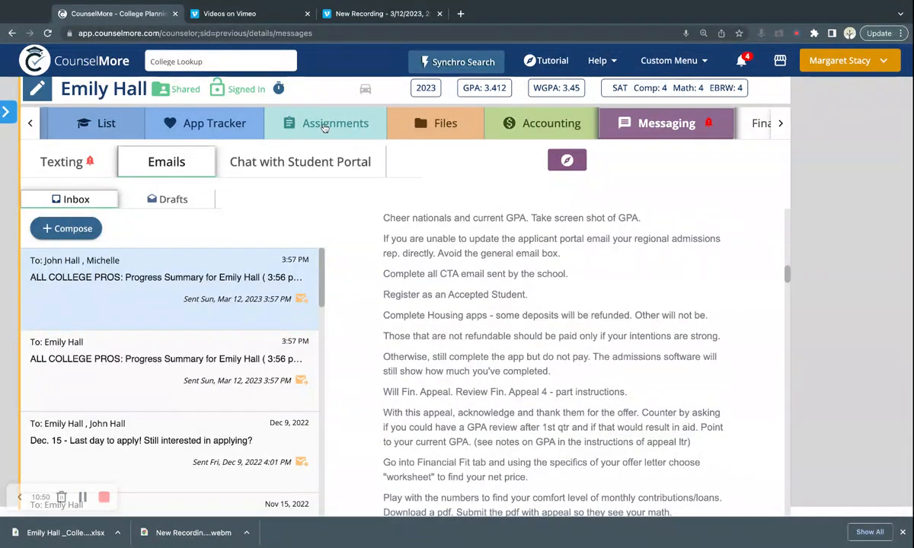
# Step: View the student's version of the assignments, check the choice notes in the App Tracker, and return to the assignments
pyautogui.click(324, 129)
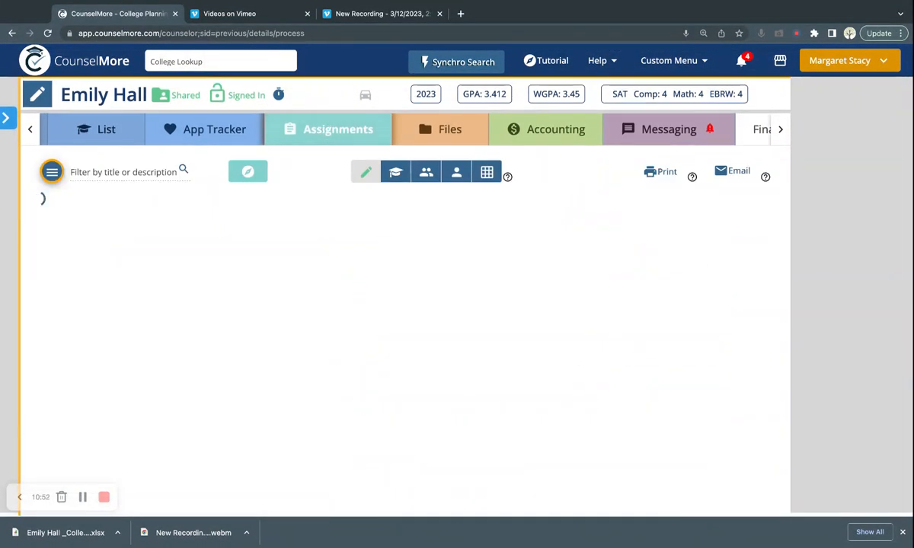
pyautogui.click(395, 174)
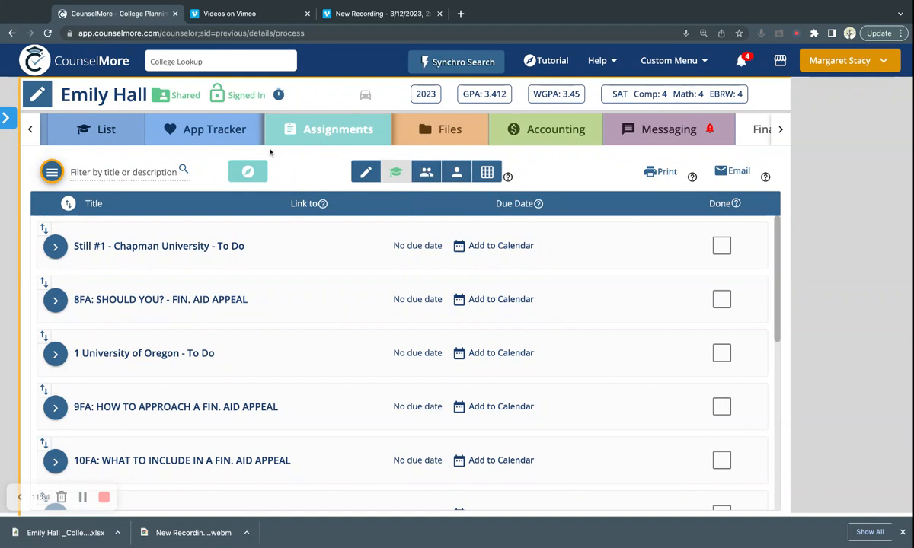
pyautogui.click(202, 131)
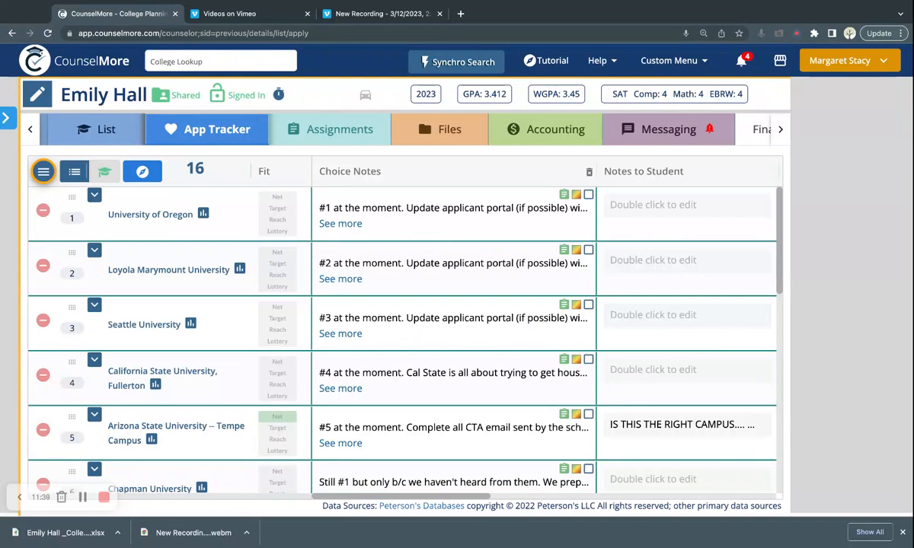
pyautogui.click(317, 131)
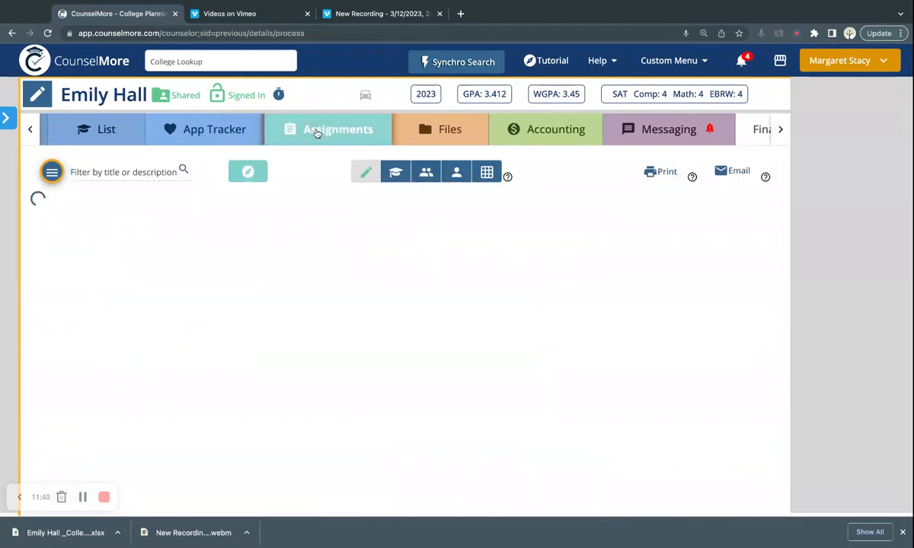